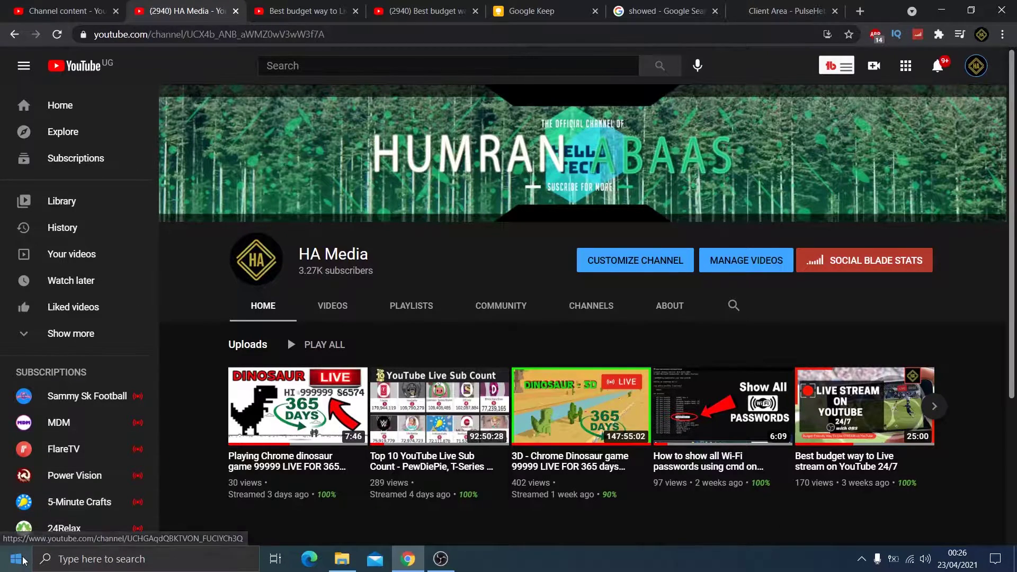
Search Windows for the Services app, run it as administrator, and move its window clear of the search panel.
{"action": "left_click", "coordinate": [22, 560]}
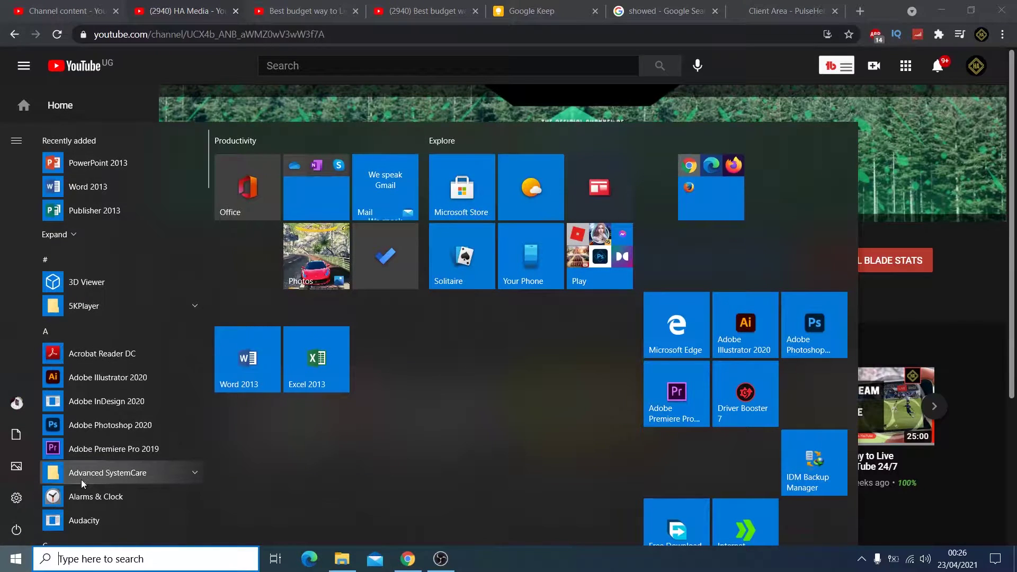
{"action": "type", "text": "ser"}
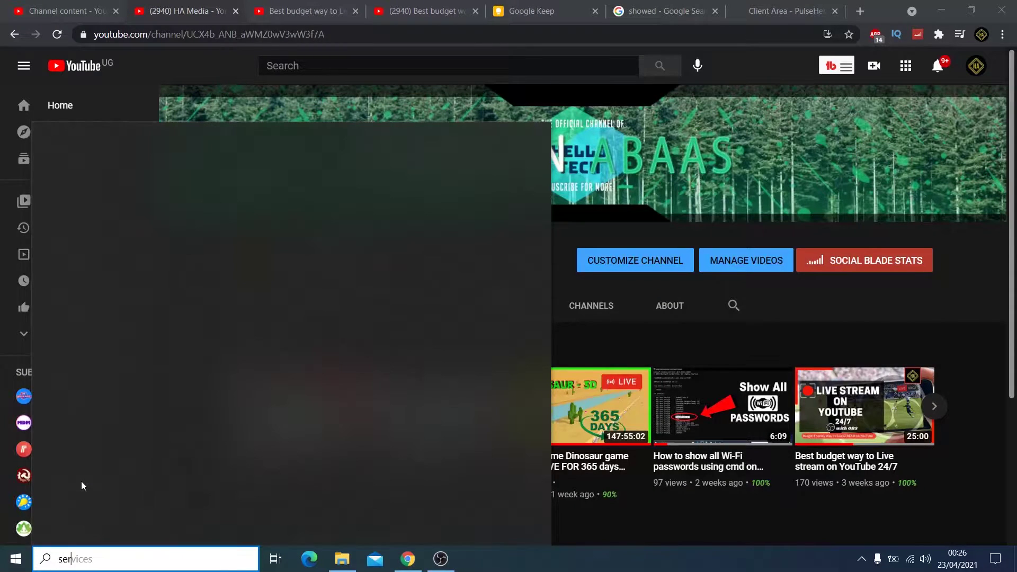
{"action": "type", "text": "v"}
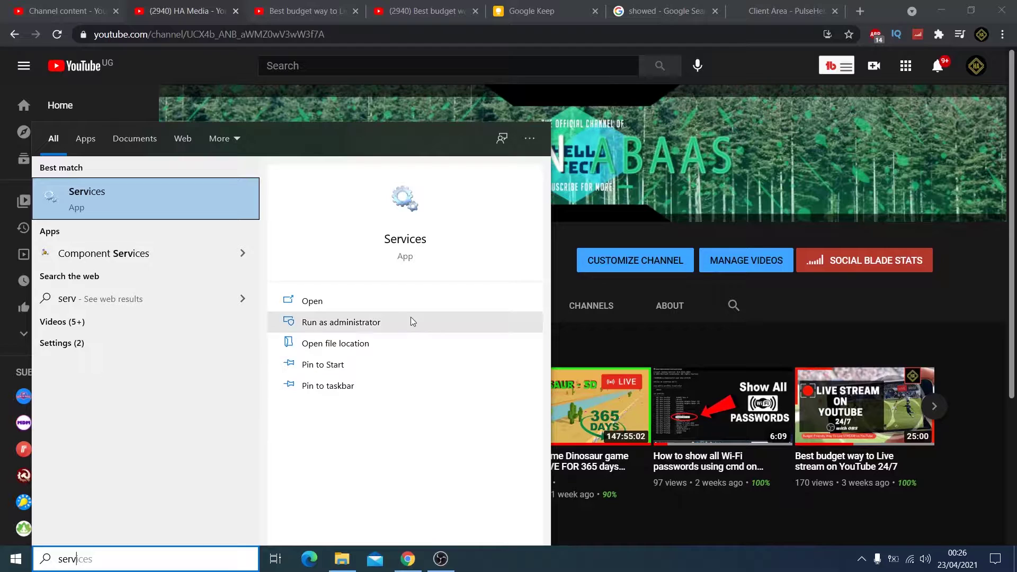
{"action": "left_click", "coordinate": [324, 323]}
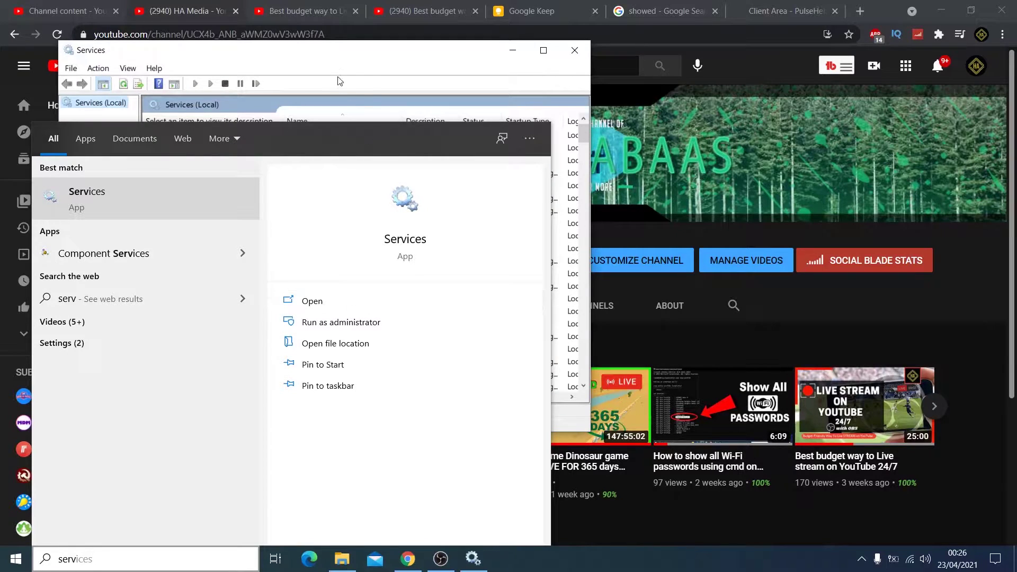
{"action": "left_click", "coordinate": [331, 57]}
{"action": "left_click_drag", "start_coordinate": [332, 57], "coordinate": [434, 66]}
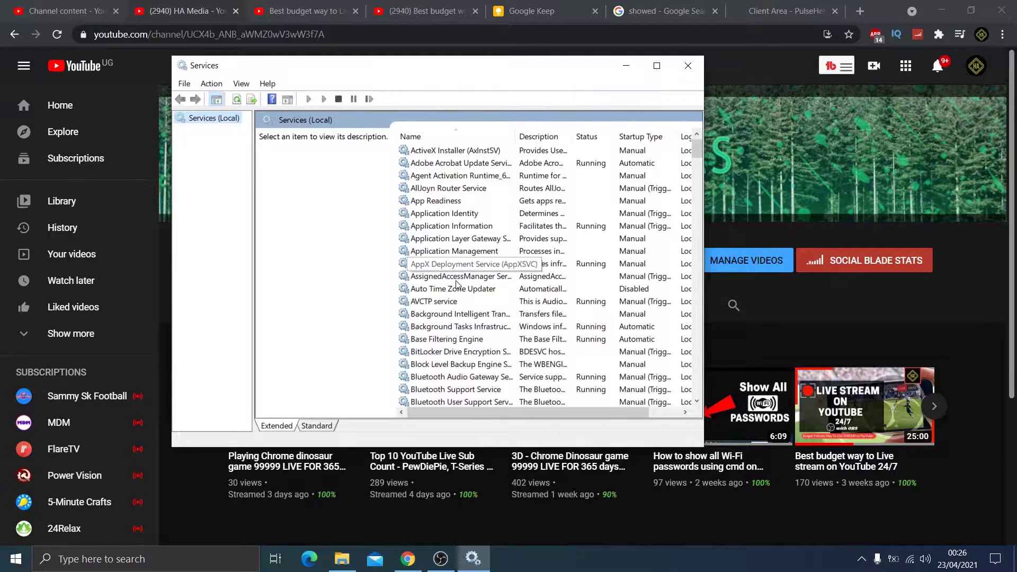
Set the Background Intelligent Transfer Service's startup type to Manual and apply the change.
{"action": "left_click", "coordinate": [456, 316]}
{"action": "double_click", "coordinate": [456, 316]}
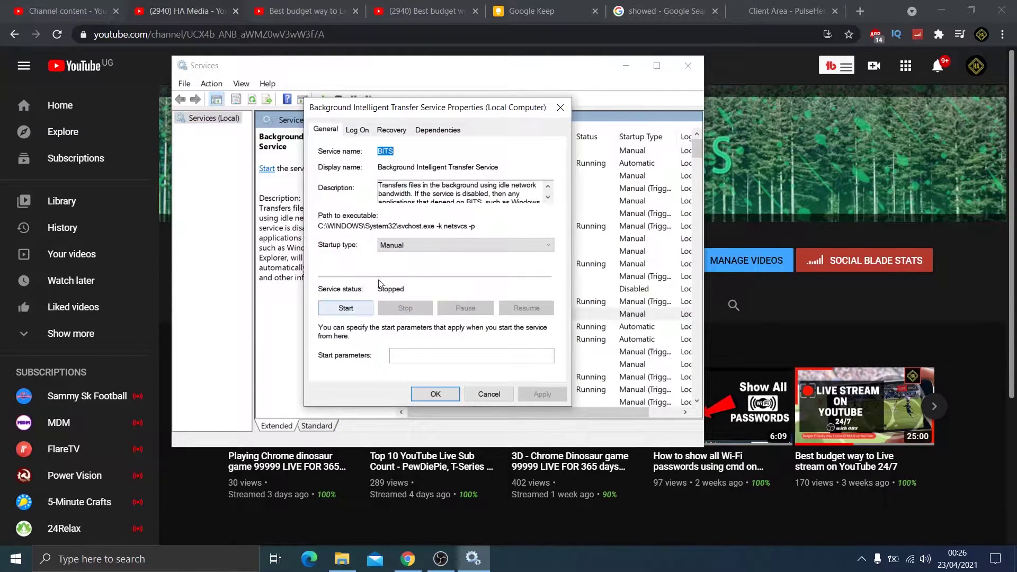
{"action": "left_click", "coordinate": [507, 247]}
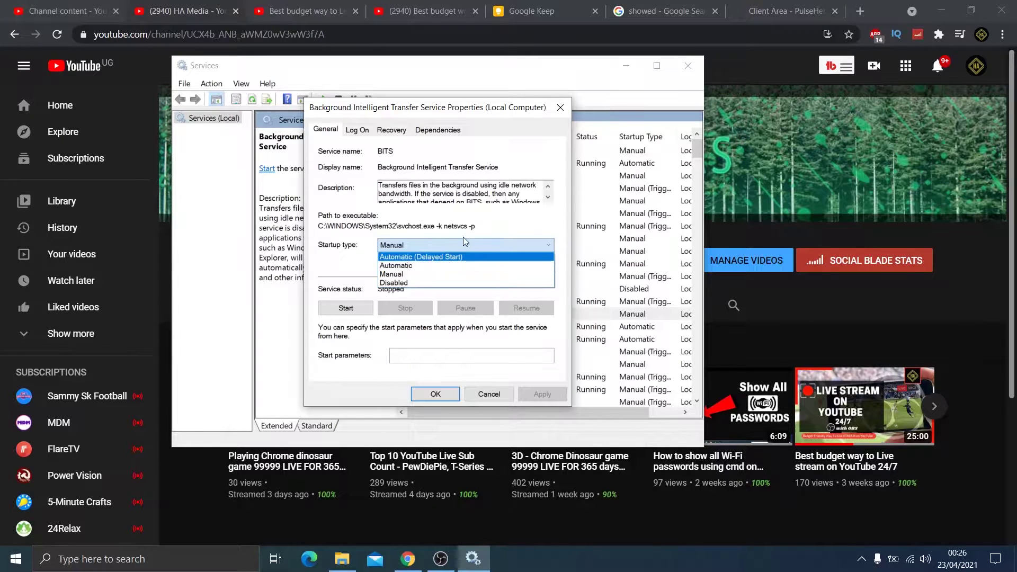
{"action": "left_click", "coordinate": [400, 277]}
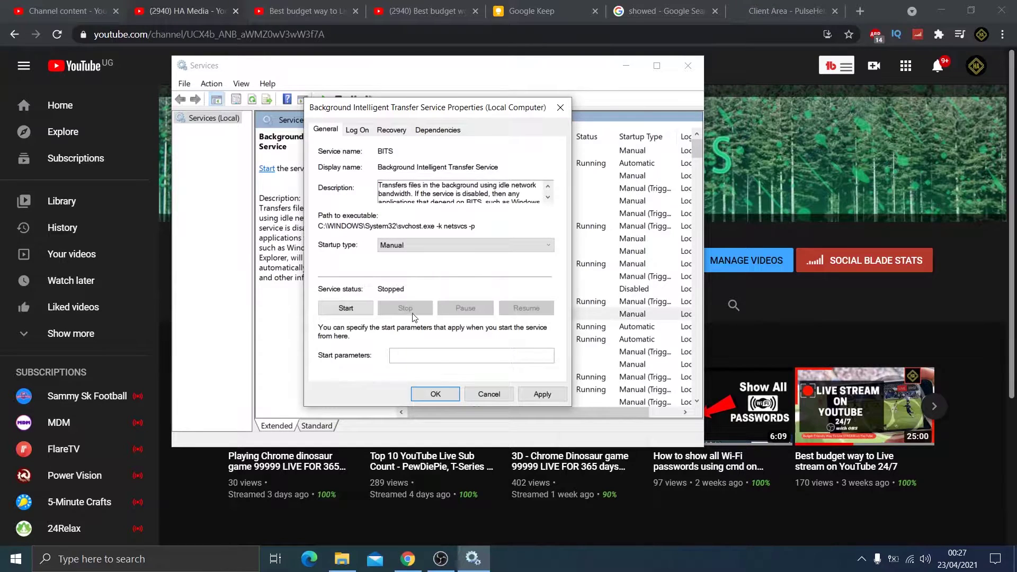
{"action": "left_click", "coordinate": [549, 398]}
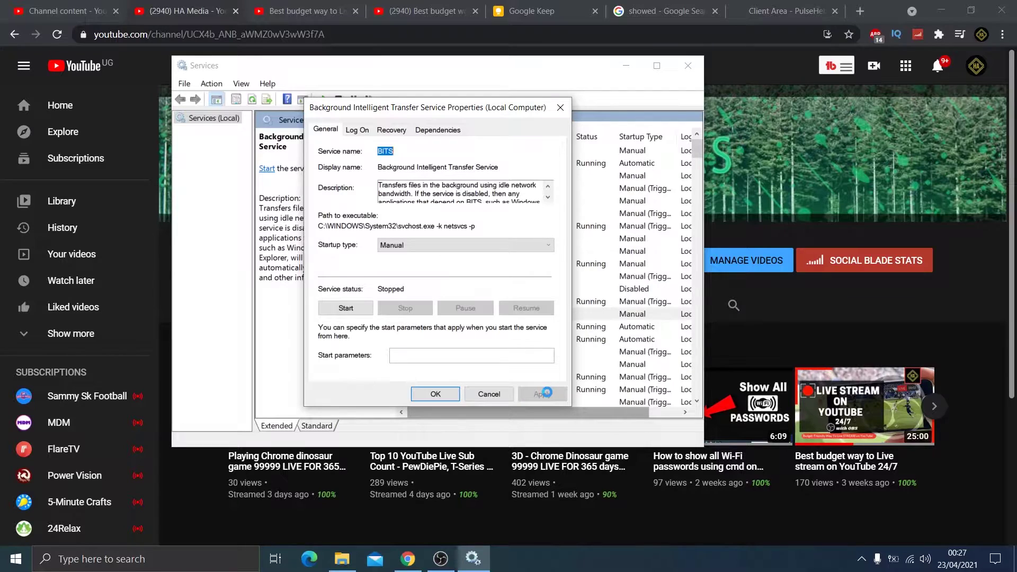
{"action": "left_click", "coordinate": [440, 396]}
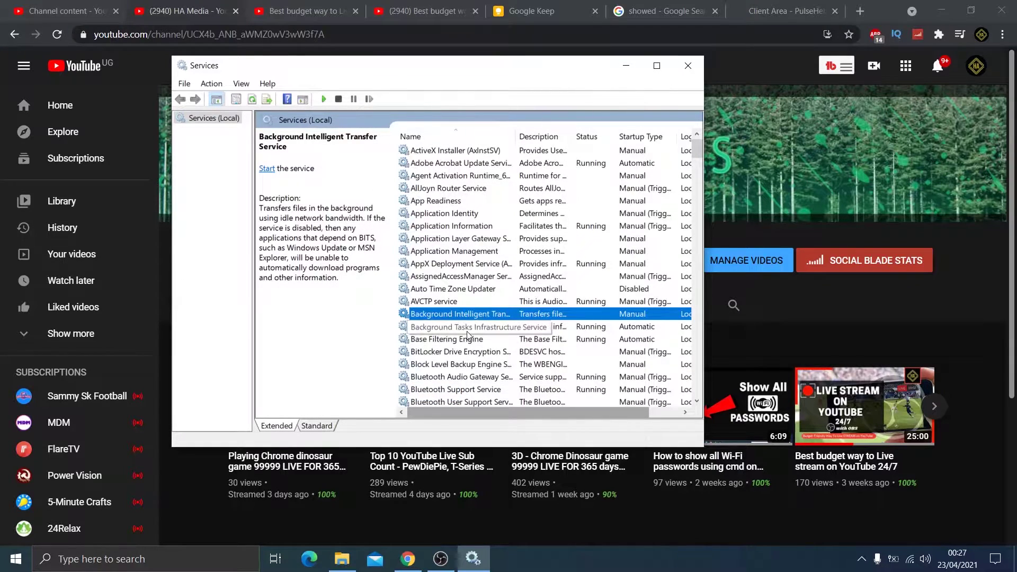
Set the Windows Update service's startup type to Manual, apply the change, and recheck the service's properties.
{"action": "scroll", "coordinate": [467, 332], "scroll_direction": "down", "scroll_amount": 1}
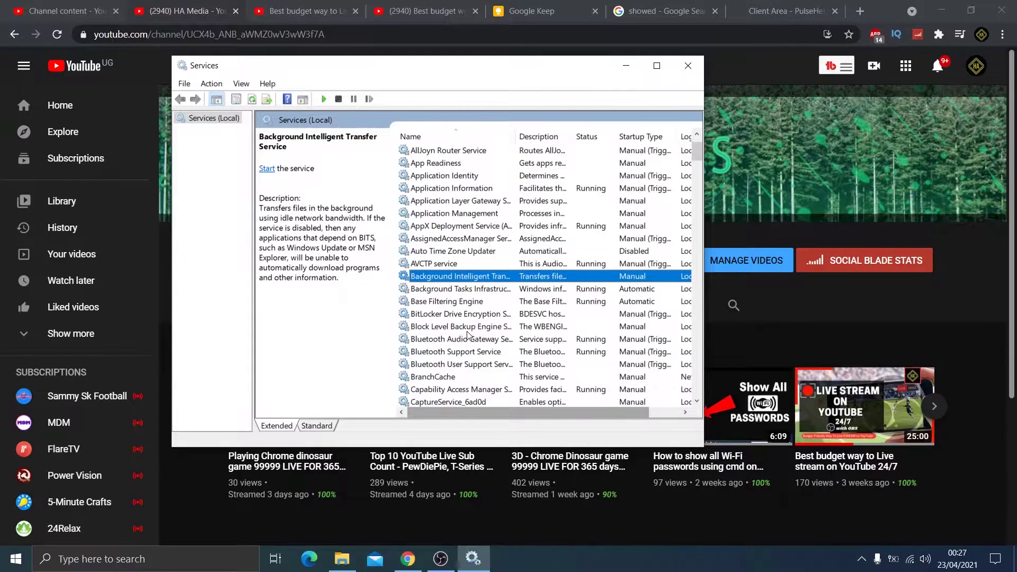
{"action": "left_click_drag", "start_coordinate": [697, 153], "coordinate": [700, 177]}
{"action": "left_click", "coordinate": [473, 290]}
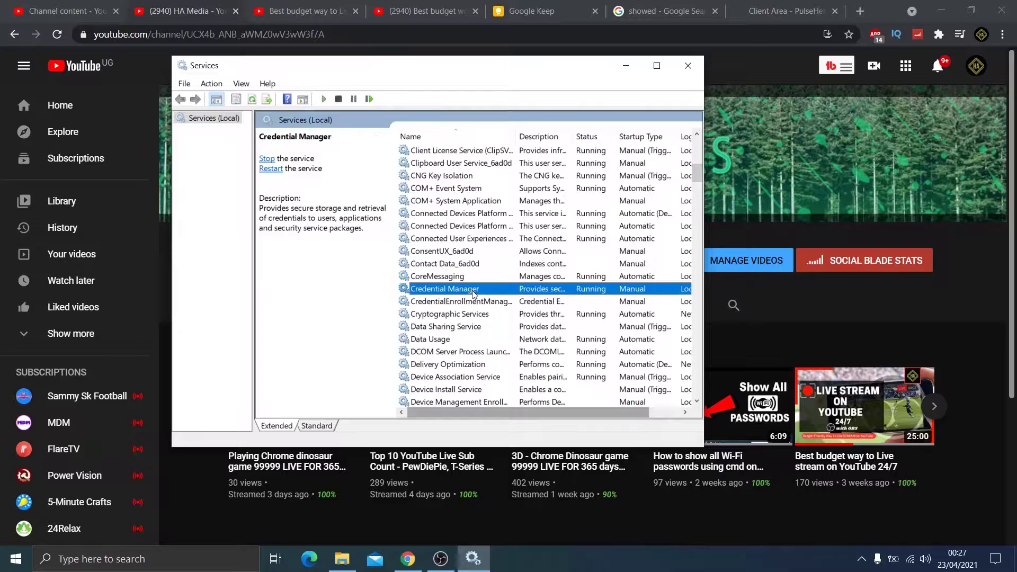
{"action": "key", "text": "w"}
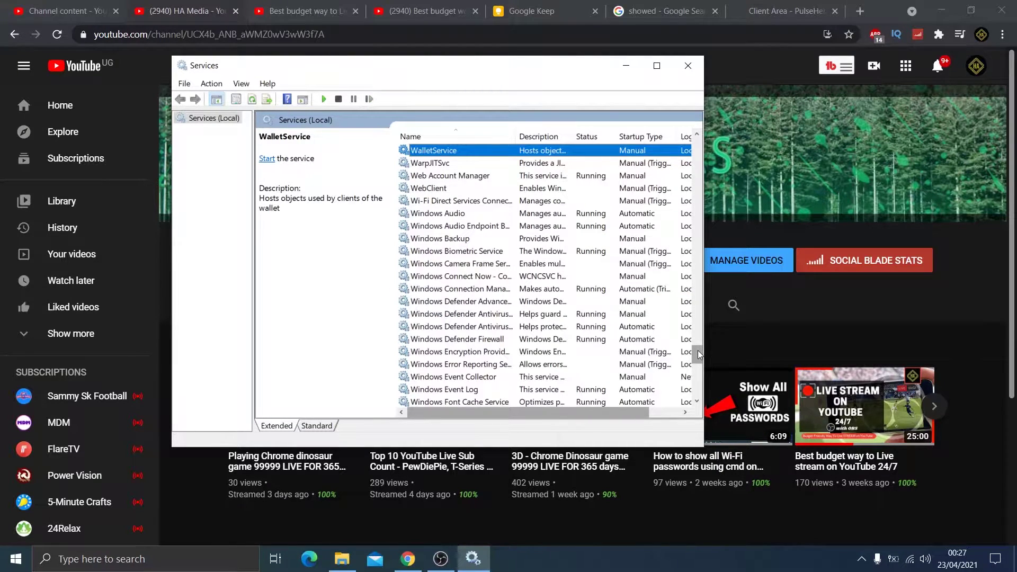
{"action": "left_click_drag", "start_coordinate": [698, 350], "coordinate": [698, 373]}
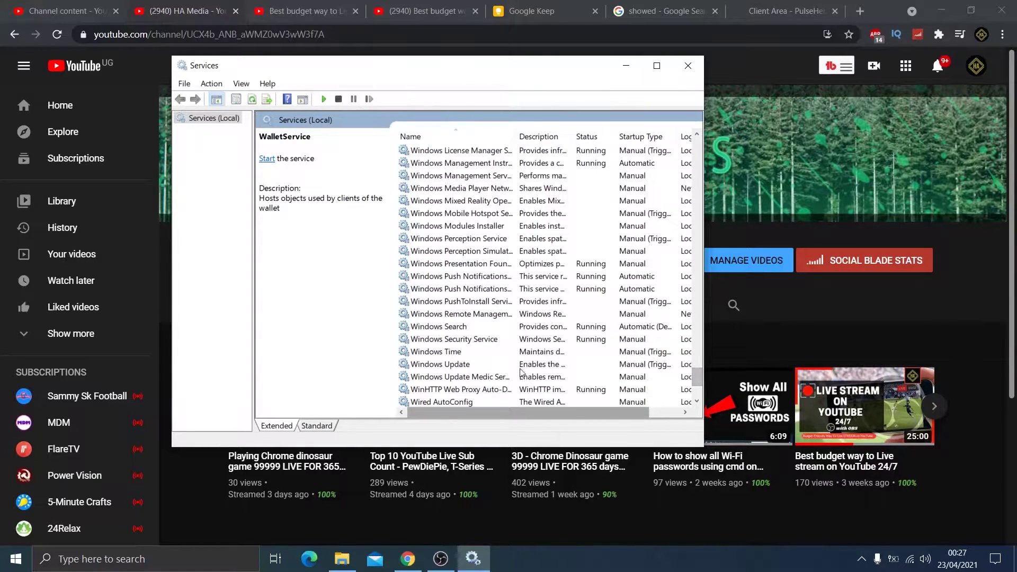
{"action": "double_click", "coordinate": [461, 366]}
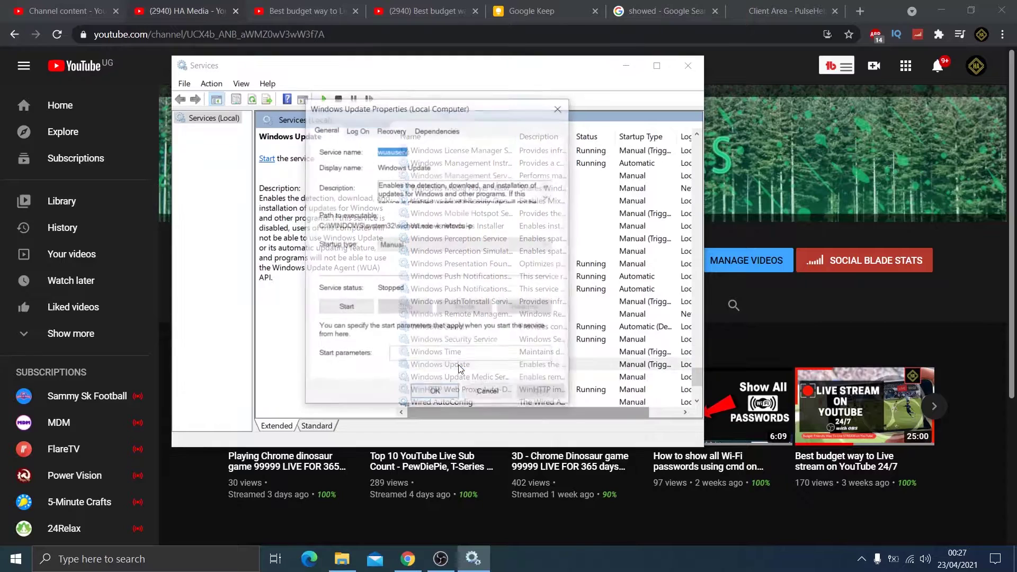
{"action": "left_click", "coordinate": [474, 245]}
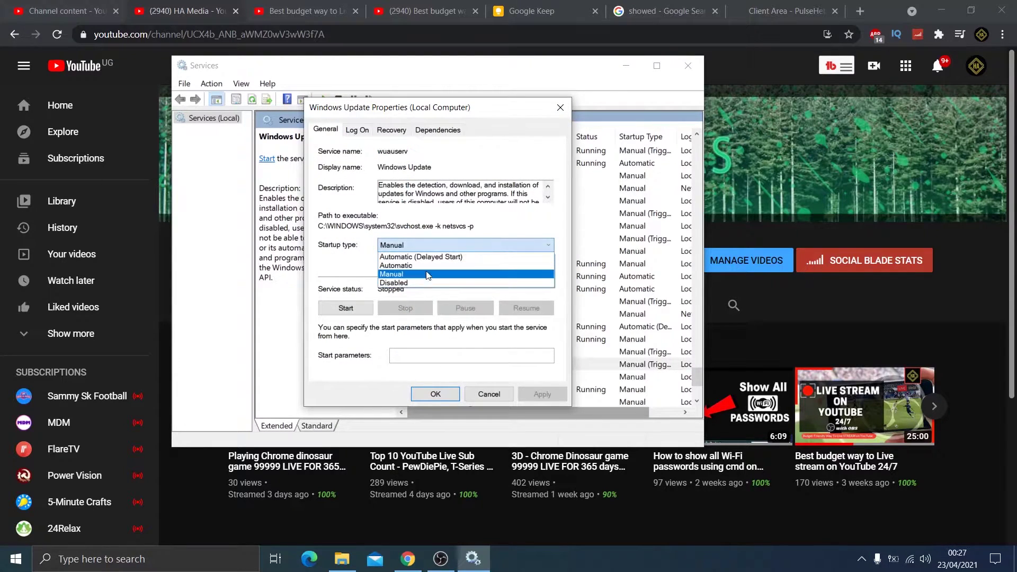
{"action": "left_click", "coordinate": [415, 275]}
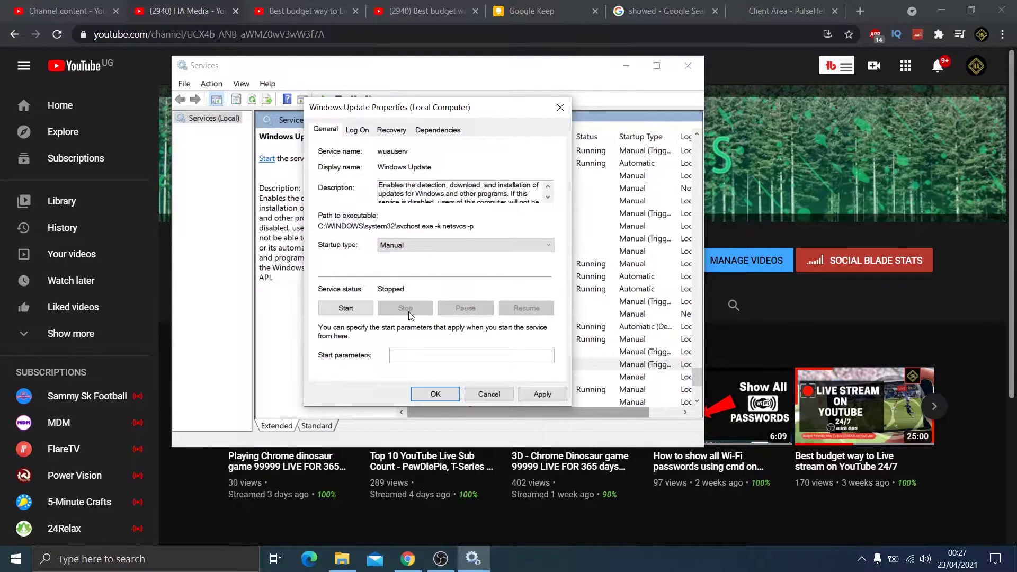
{"action": "left_click", "coordinate": [563, 393]}
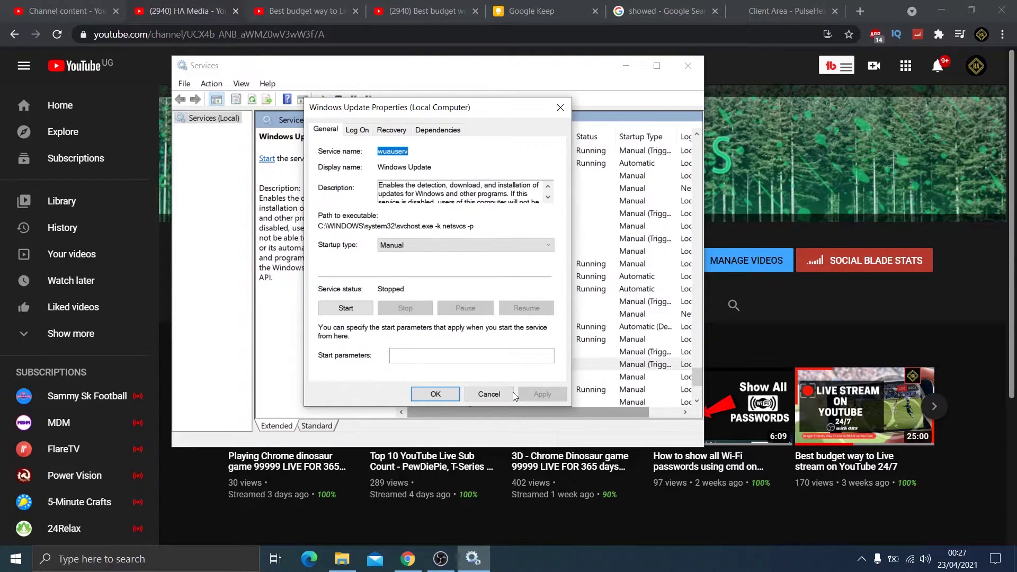
{"action": "left_click", "coordinate": [435, 394]}
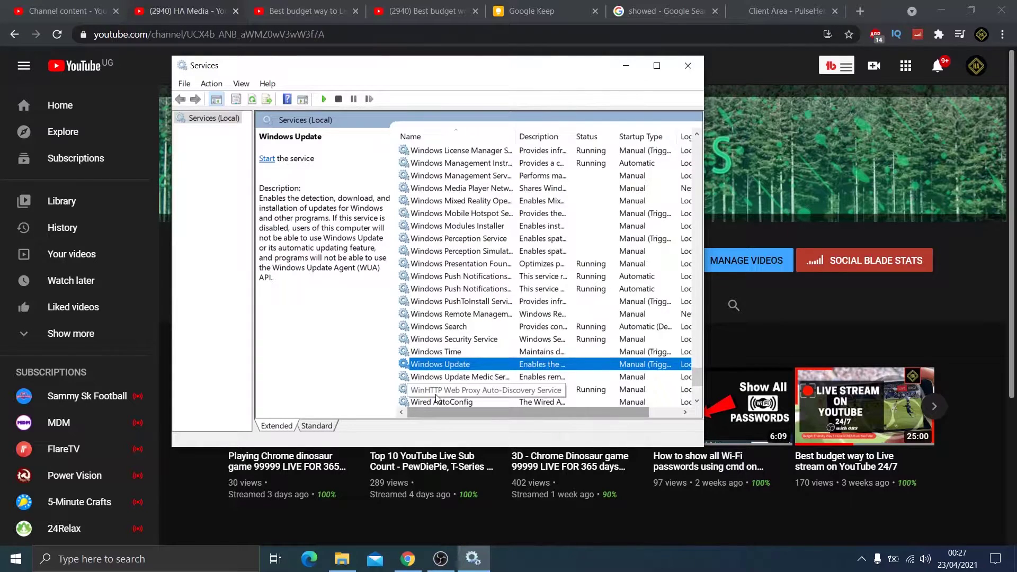
{"action": "double_click", "coordinate": [507, 365]}
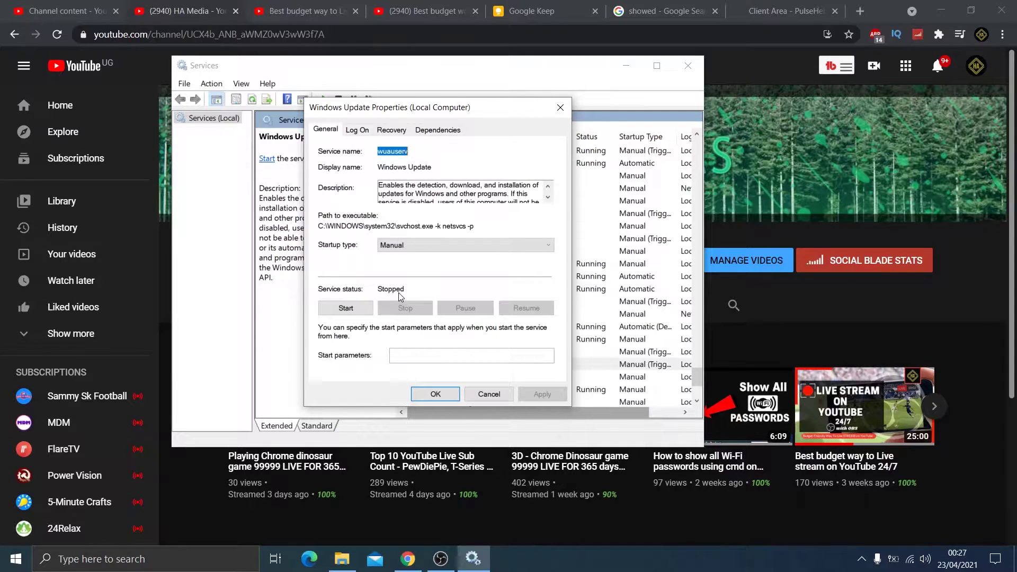
{"action": "left_click", "coordinate": [436, 394]}
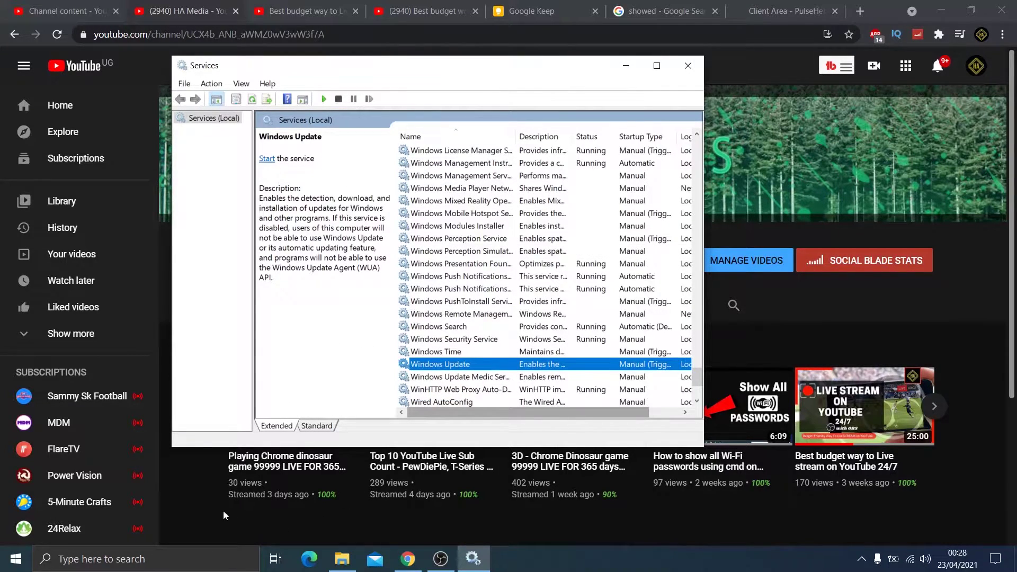
Open the Run dialog and launch the Registry Editor with the regedit command, accepting the elevation request.
{"action": "key", "text": "super+r"}
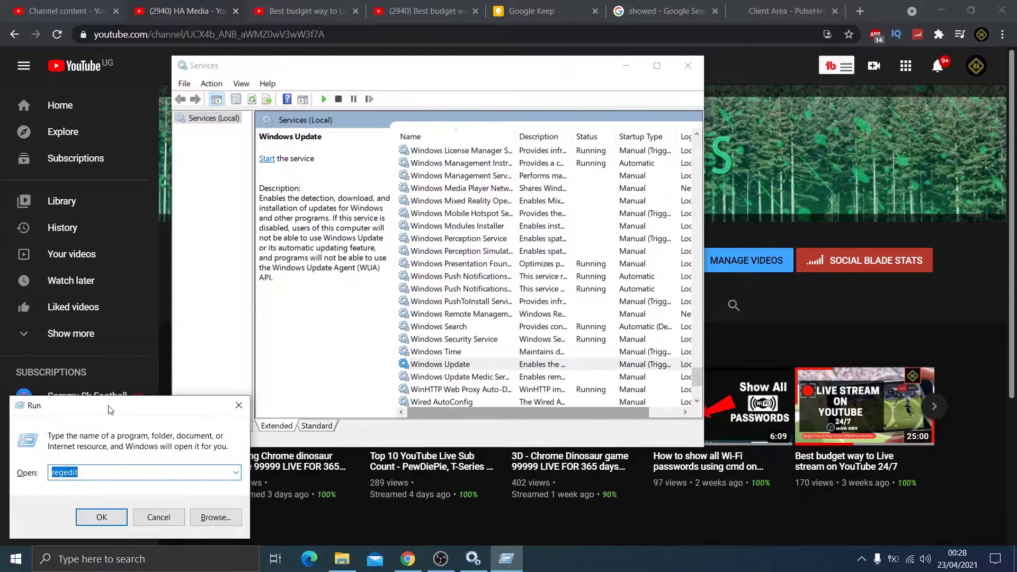
{"action": "left_click", "coordinate": [237, 406]}
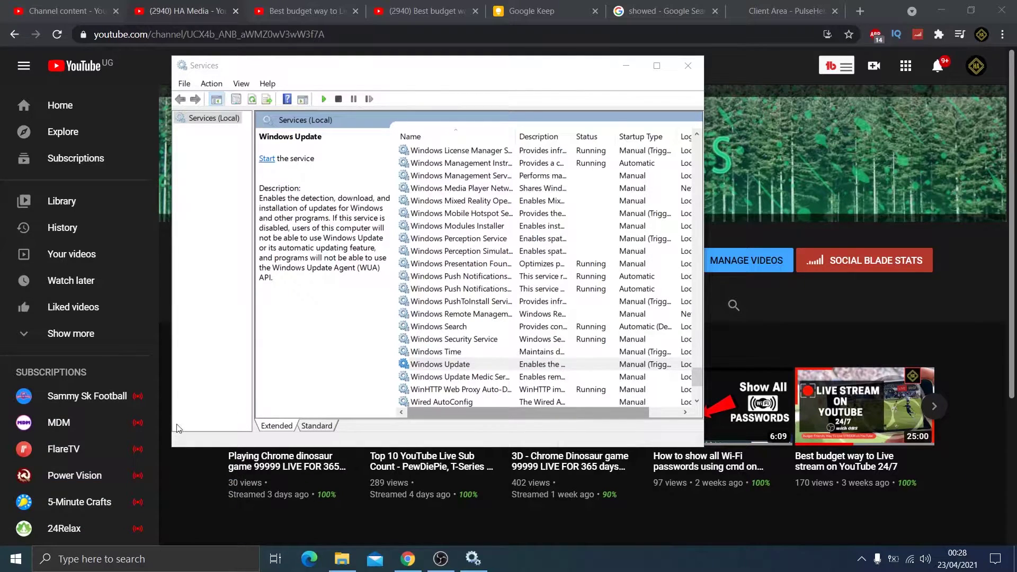
{"action": "left_click", "coordinate": [27, 563]}
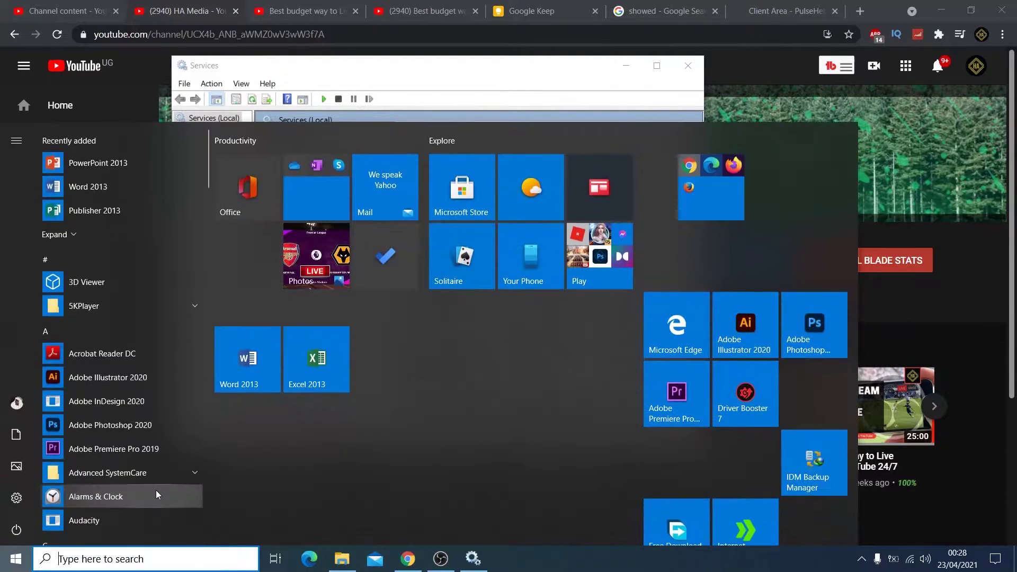
{"action": "type", "text": "run"}
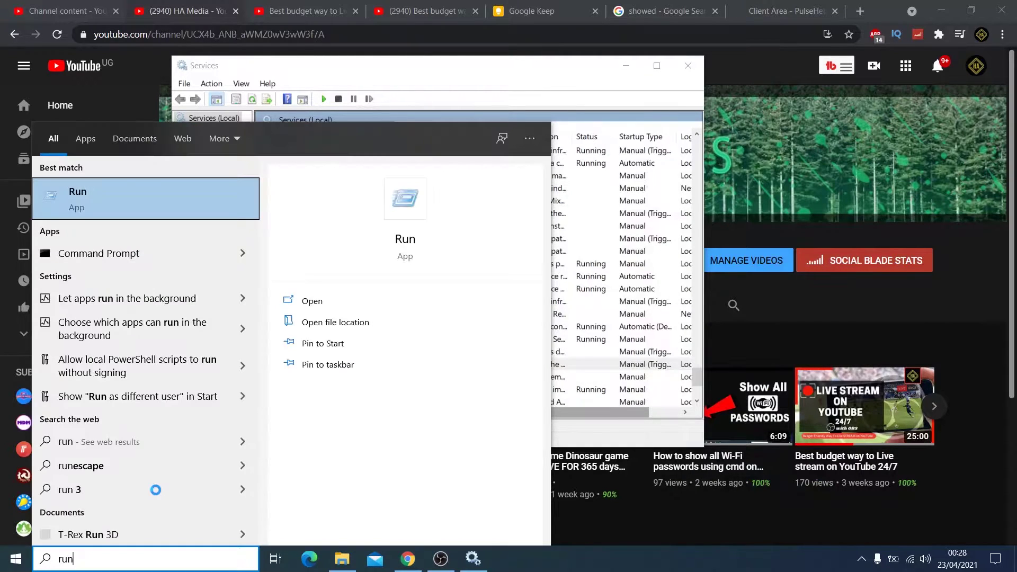
{"action": "left_click", "coordinate": [320, 302]}
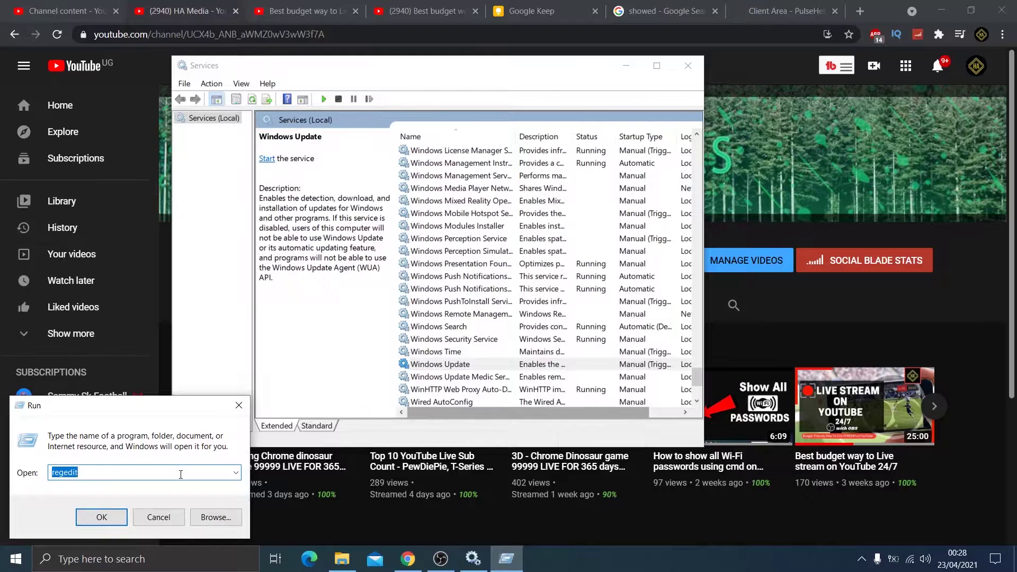
{"action": "key", "text": "BackSpace"}
{"action": "type", "text": "reg"}
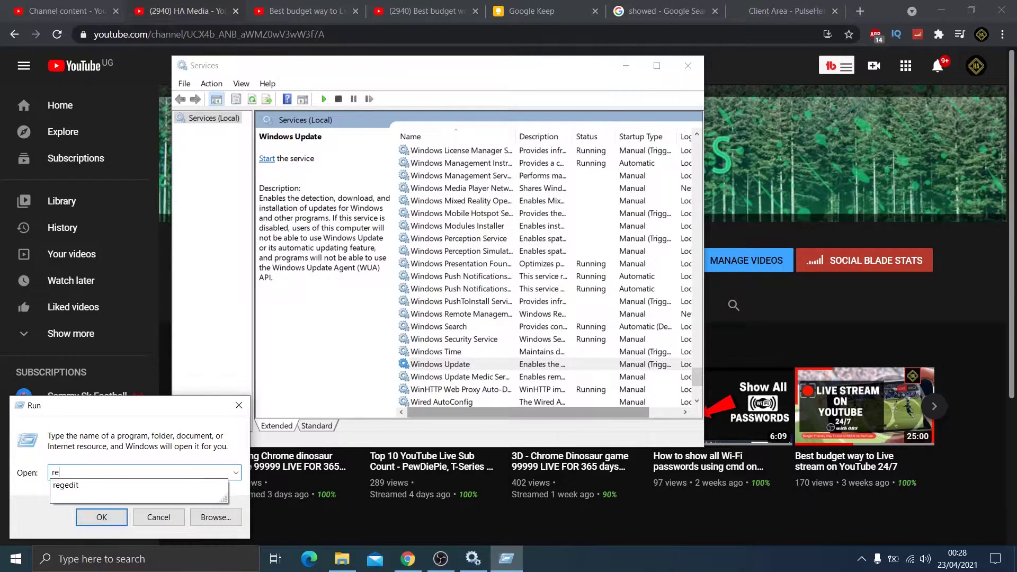
{"action": "type", "text": "edit"}
{"action": "key", "text": "Return"}
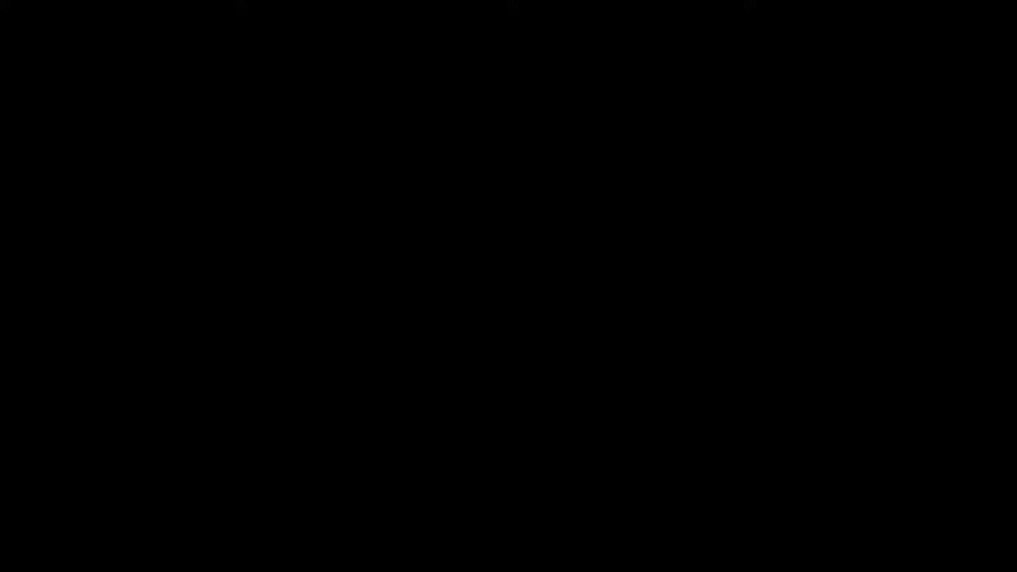
{"action": "key", "text": "Return"}
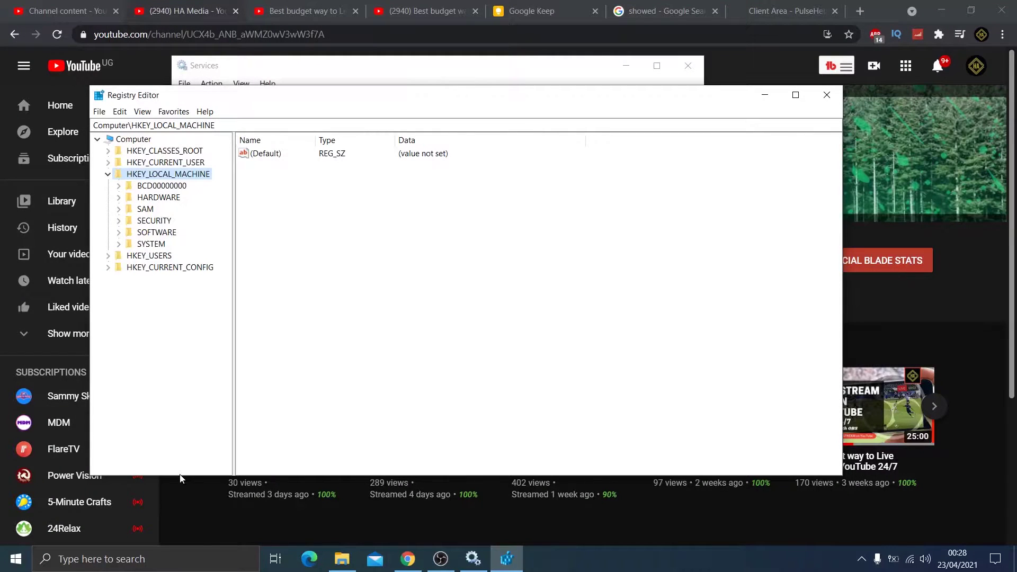
Expand the registry tree down to HKEY_LOCAL_MACHINE\SOFTWARE\Microsoft.
{"action": "left_click", "coordinate": [108, 174]}
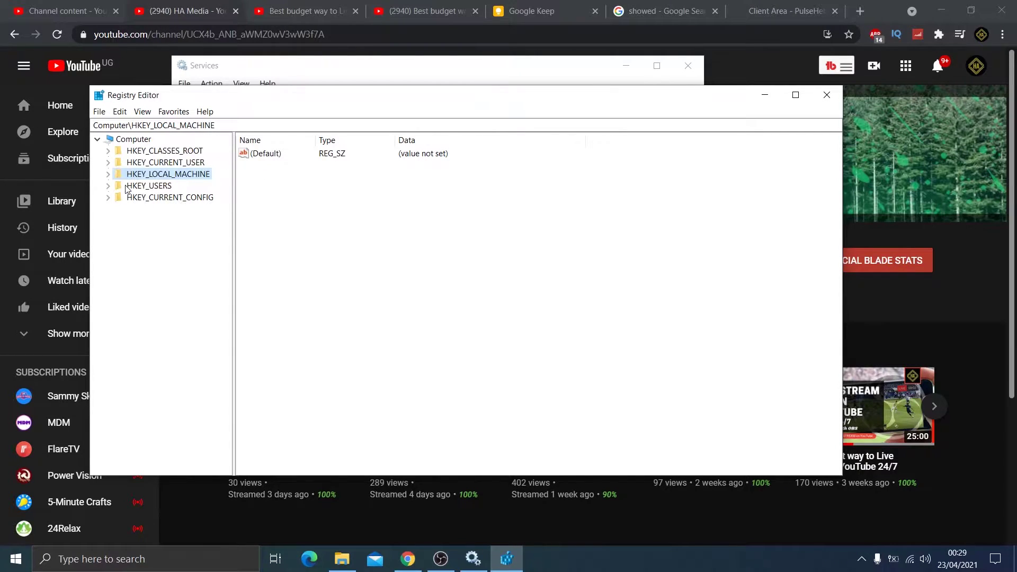
{"action": "left_click", "coordinate": [109, 175]}
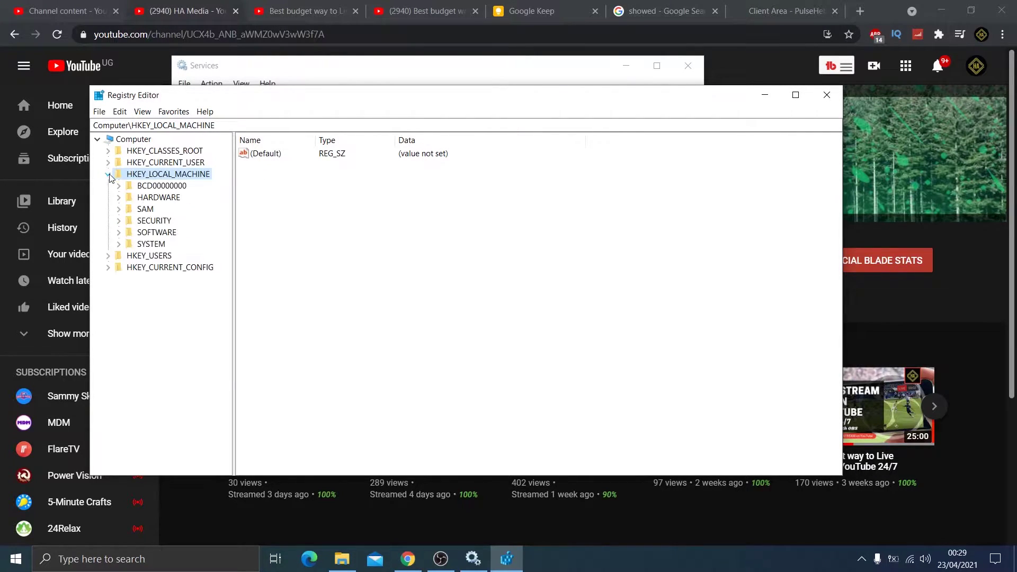
{"action": "left_click", "coordinate": [119, 233]}
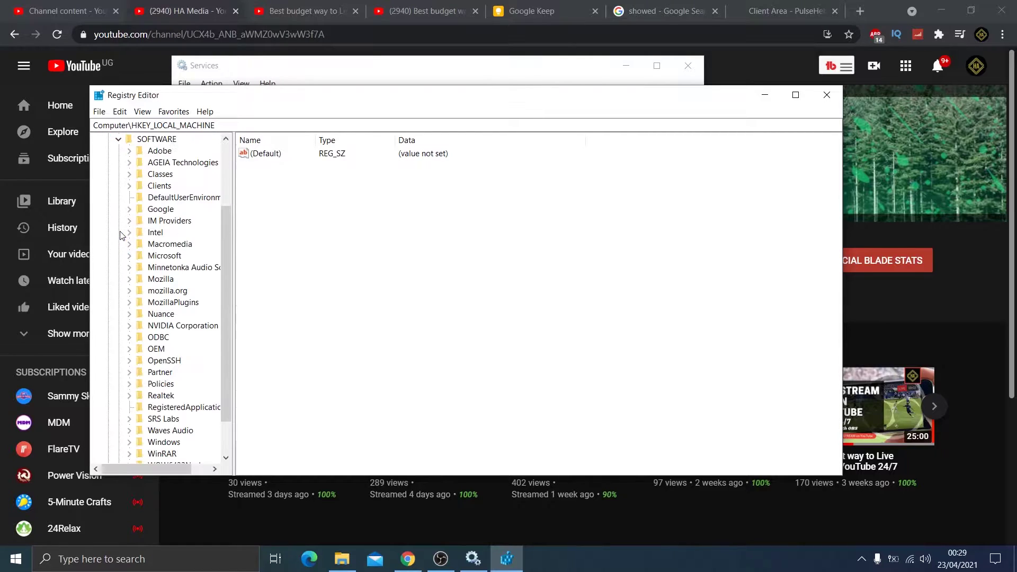
{"action": "left_click_drag", "start_coordinate": [227, 236], "coordinate": [227, 262]}
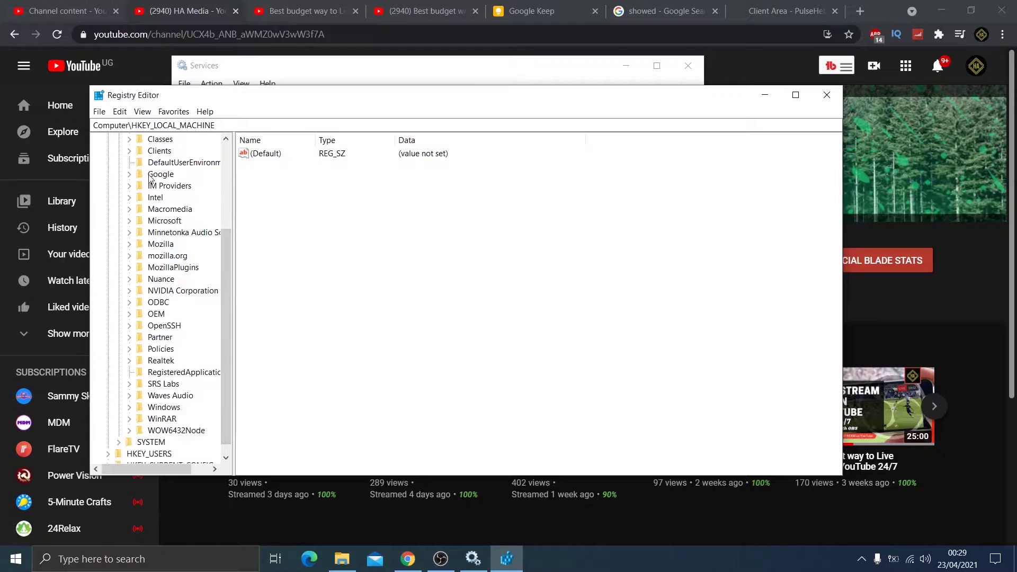
{"action": "left_click", "coordinate": [129, 221]}
Find the Windows NT key under Microsoft and expand it and its CurrentVersion subkey.
{"action": "left_click_drag", "start_coordinate": [227, 186], "coordinate": [225, 420]}
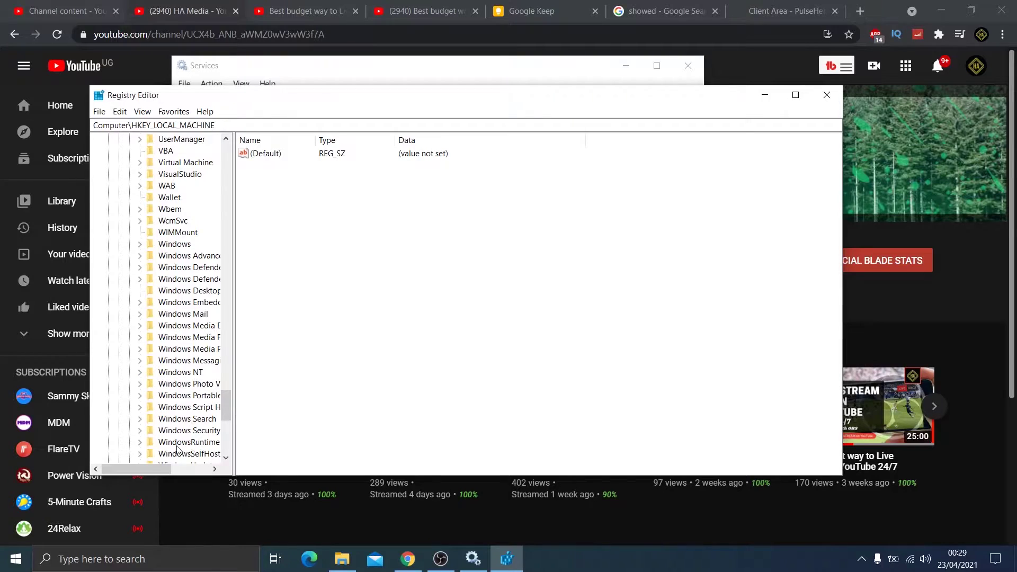
{"action": "left_click", "coordinate": [214, 470]}
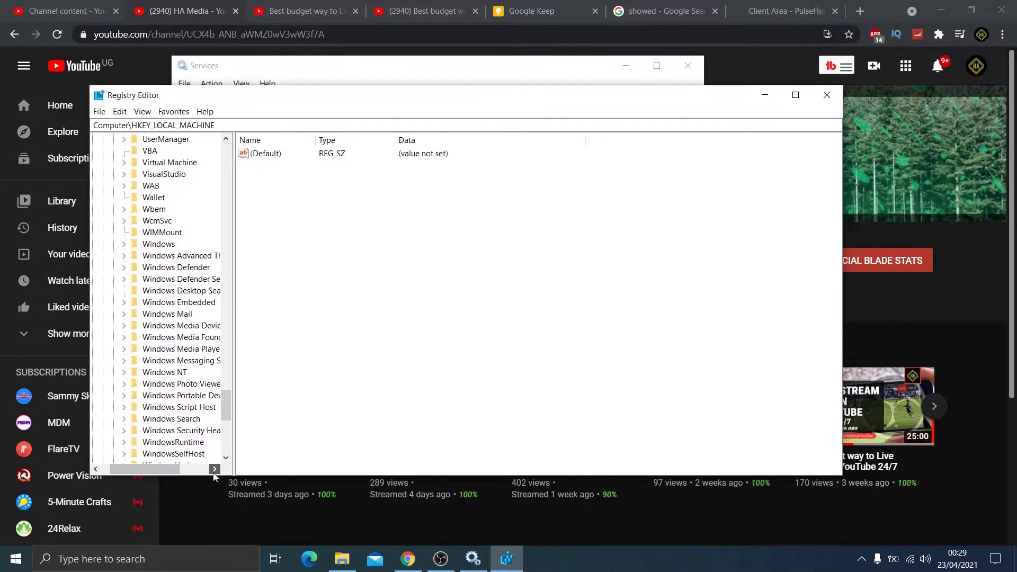
{"action": "left_click", "coordinate": [122, 374]}
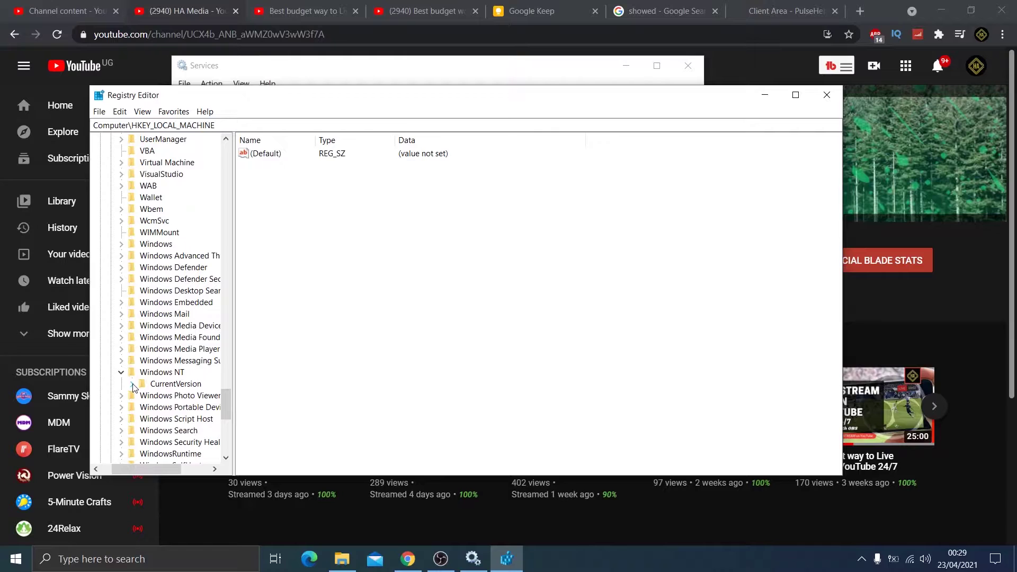
{"action": "left_click", "coordinate": [132, 385]}
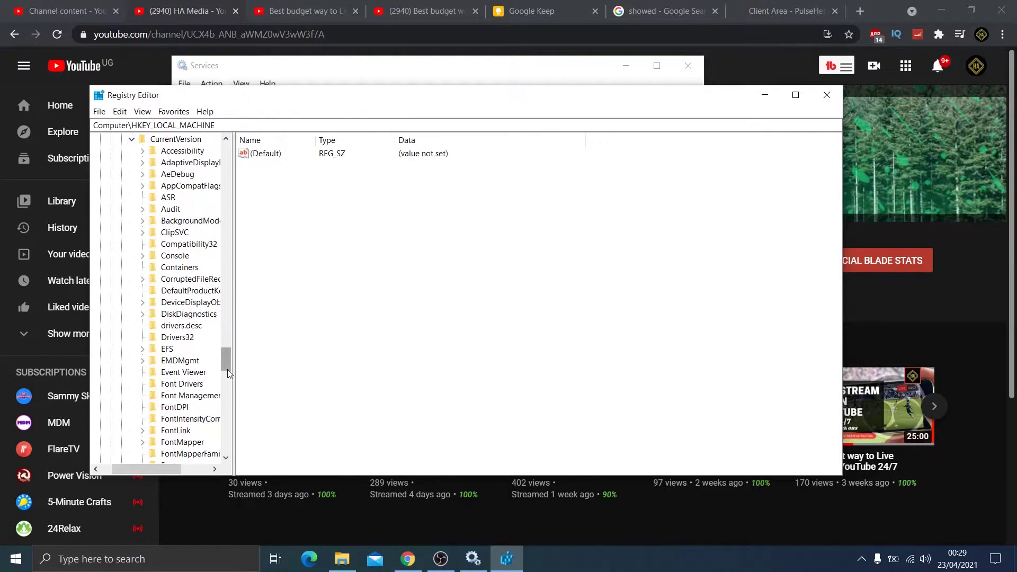
Locate NetworkList under CurrentVersion, expand it, and open its DefaultMediaCost subkey.
{"action": "left_click_drag", "start_coordinate": [228, 361], "coordinate": [237, 399]}
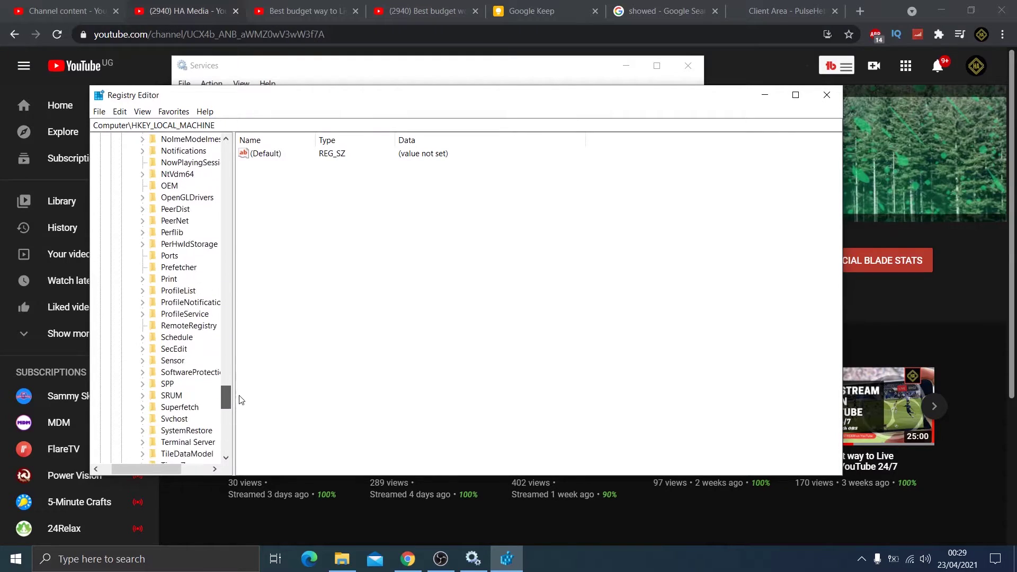
{"action": "left_click", "coordinate": [214, 469]}
{"action": "left_click", "coordinate": [214, 470]}
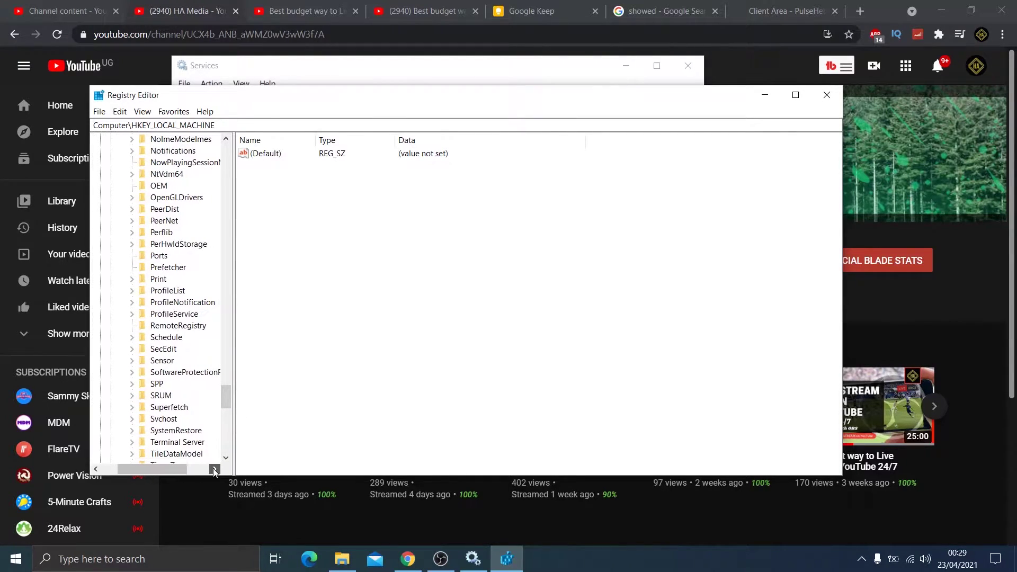
{"action": "mouse_move", "coordinate": [224, 402]}
{"action": "left_mouse_down"}
{"action": "mouse_move", "coordinate": [232, 446]}
{"action": "mouse_move", "coordinate": [226, 401]}
{"action": "left_mouse_up"}
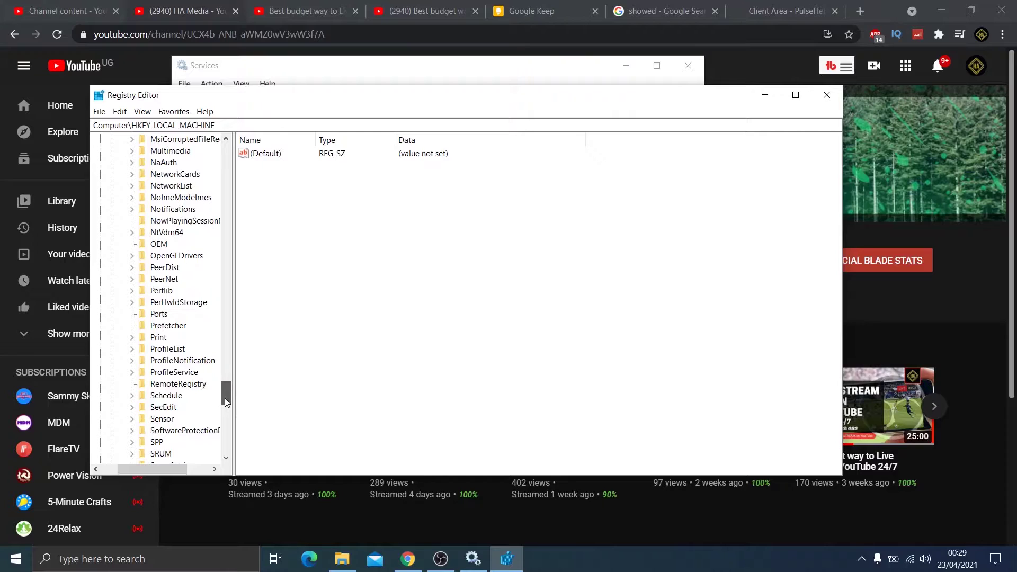
{"action": "left_click", "coordinate": [162, 189]}
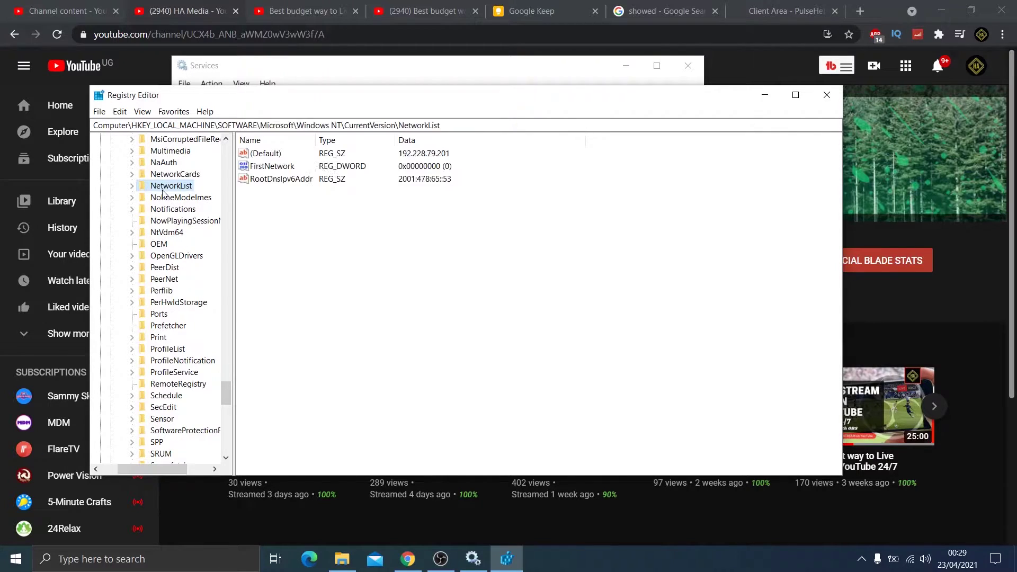
{"action": "left_click", "coordinate": [132, 186]}
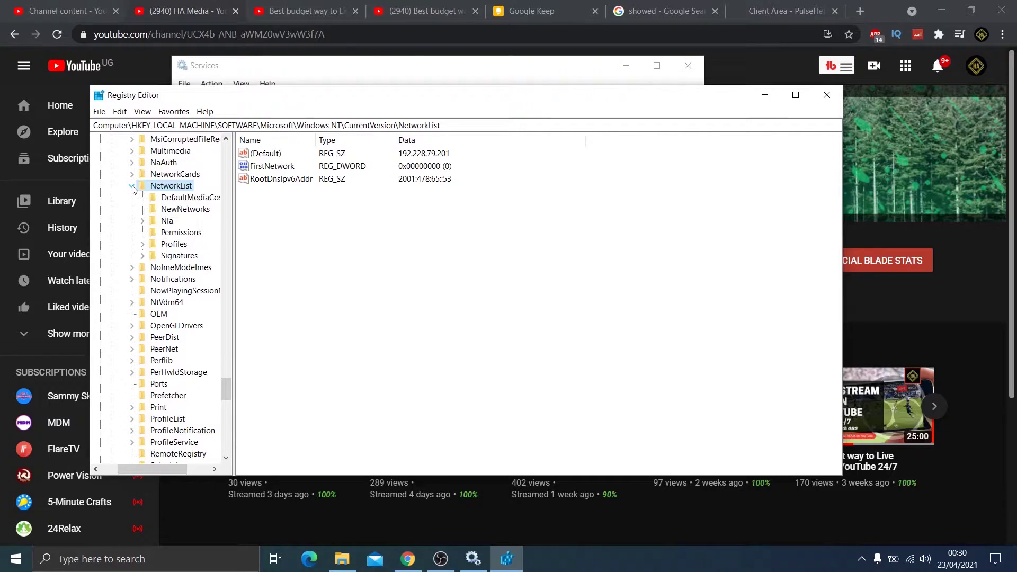
{"action": "left_click", "coordinate": [180, 199]}
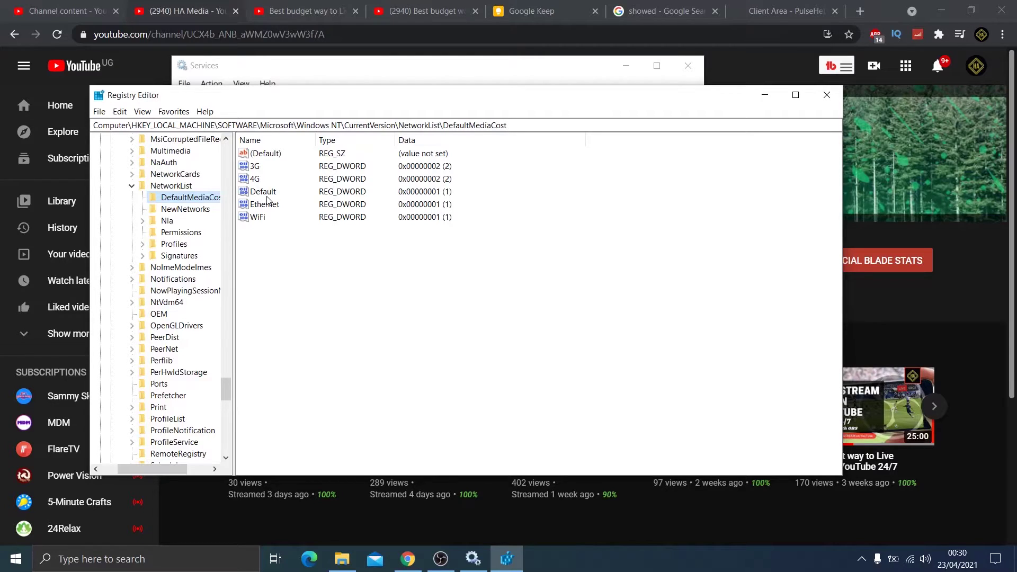
{"action": "left_click", "coordinate": [445, 195]}
{"action": "double_click", "coordinate": [256, 194]}
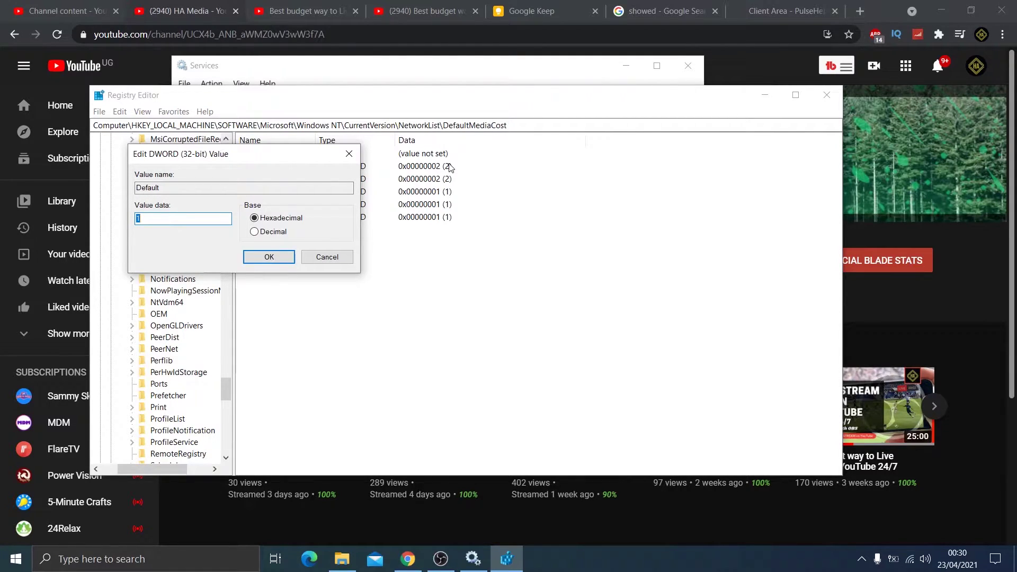
{"action": "left_click", "coordinate": [358, 157]}
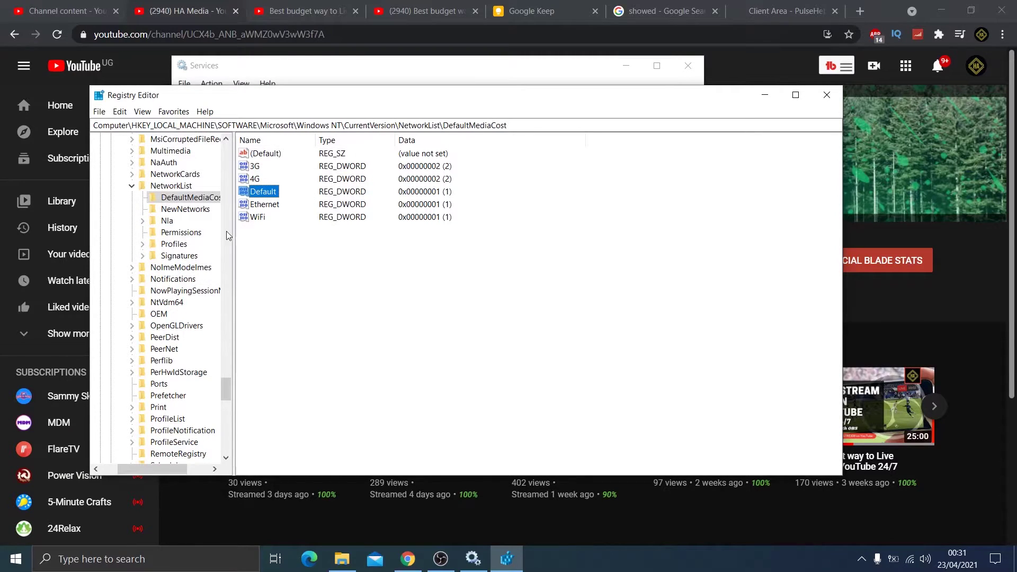
Try to set the Ethernet value data in DefaultMediaCost to 2.
{"action": "double_click", "coordinate": [253, 206]}
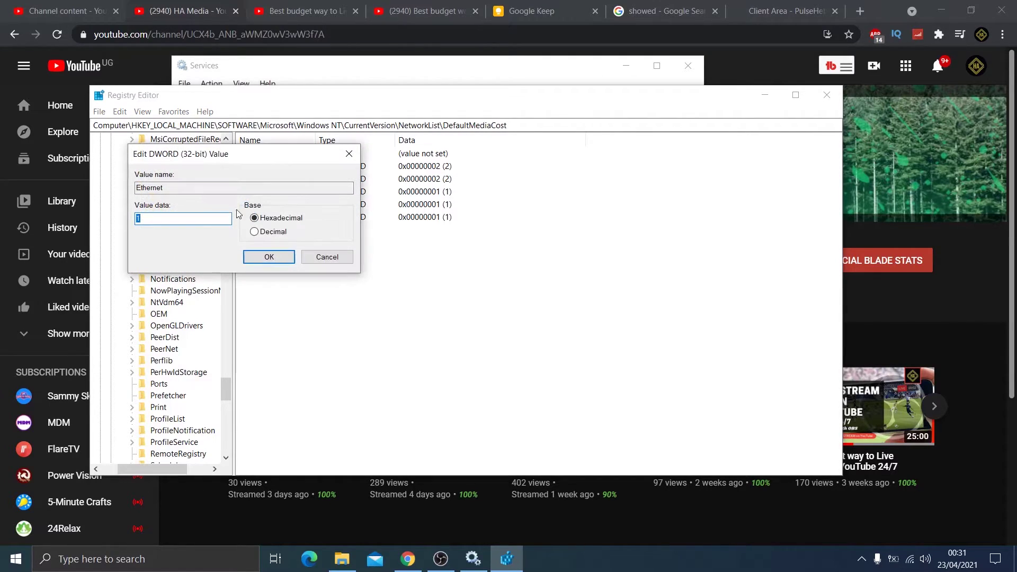
{"action": "type", "text": "2"}
{"action": "left_click", "coordinate": [268, 257]}
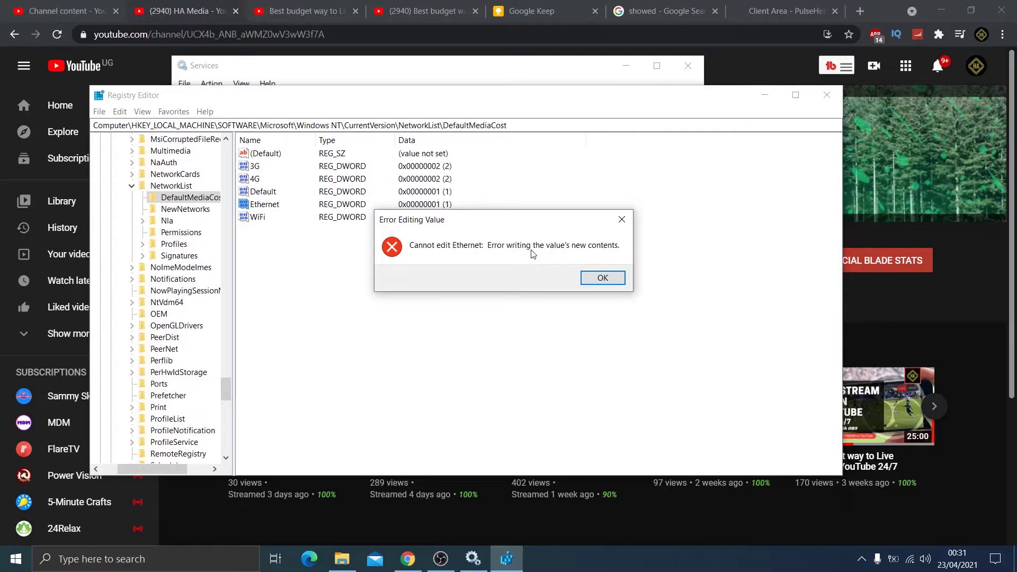
{"action": "left_click", "coordinate": [622, 220]}
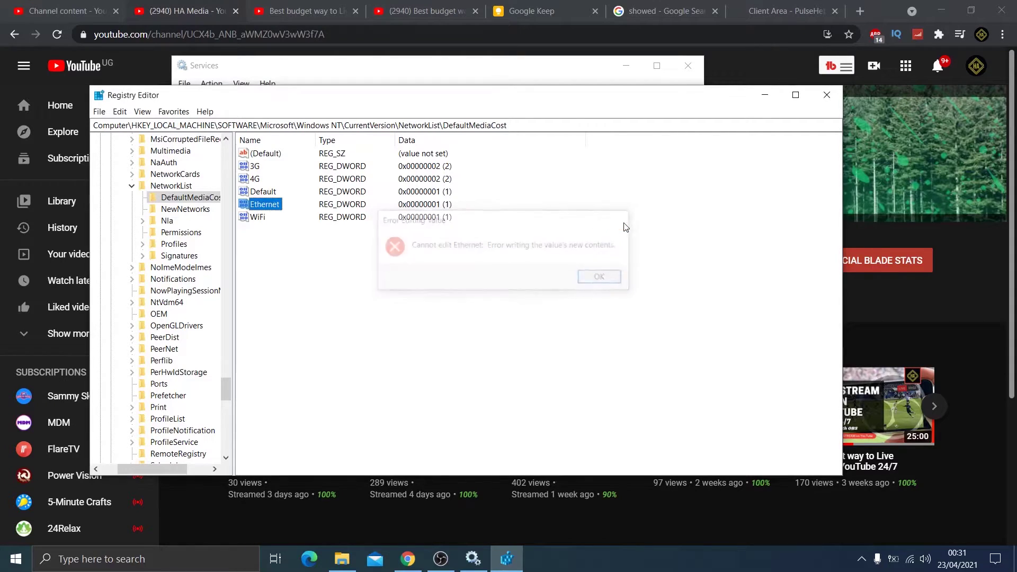
Change the owner of the DefaultMediaCost key to Administrators in its advanced security settings.
{"action": "right_click", "coordinate": [173, 200]}
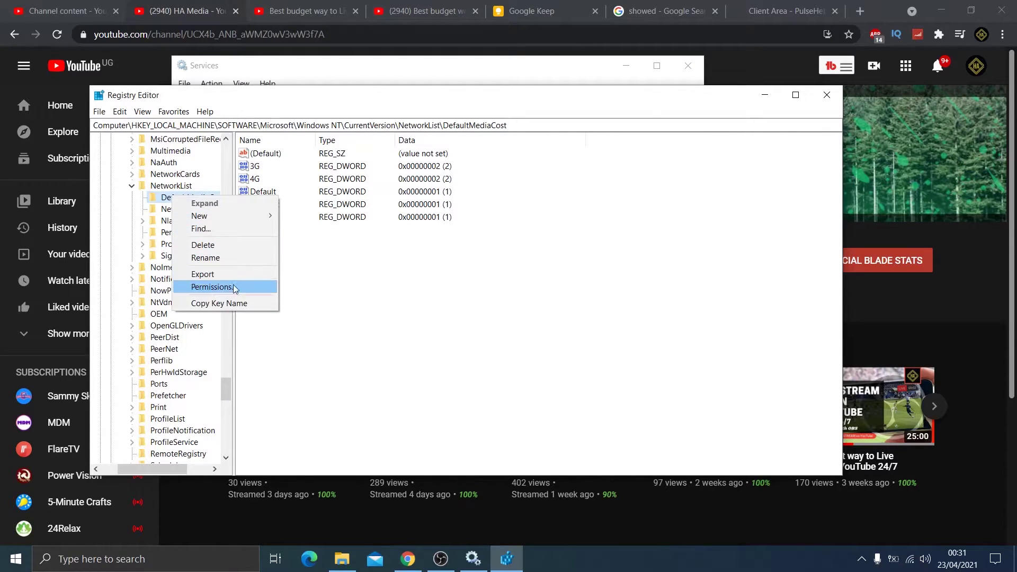
{"action": "left_click", "coordinate": [214, 288]}
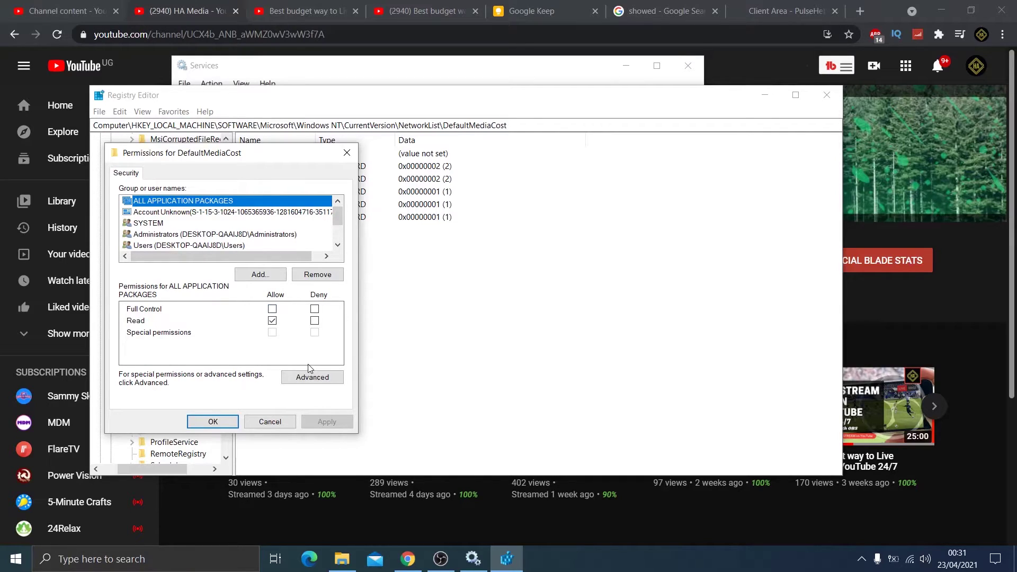
{"action": "left_click", "coordinate": [311, 377]}
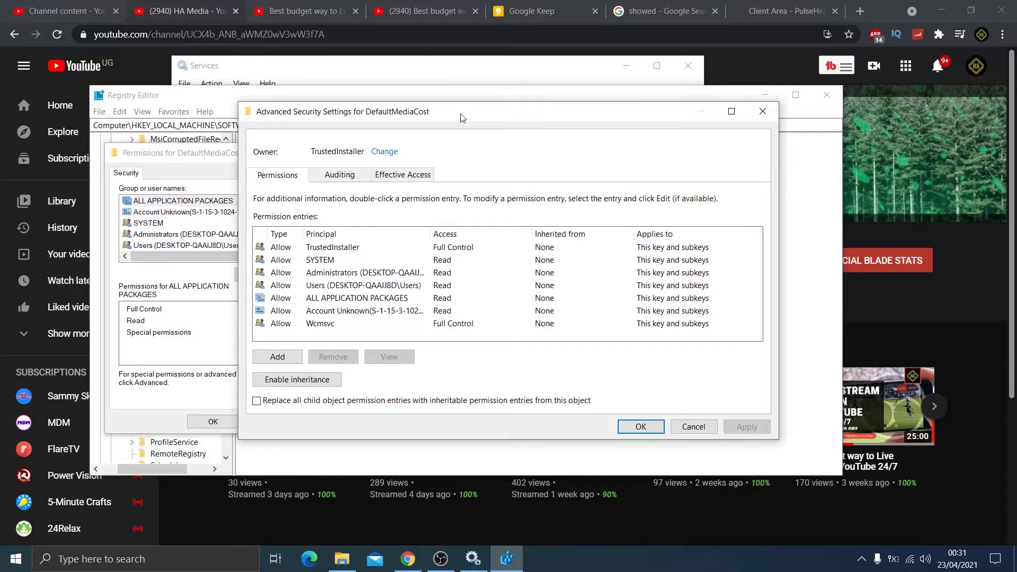
{"action": "left_click_drag", "start_coordinate": [462, 118], "coordinate": [383, 129]}
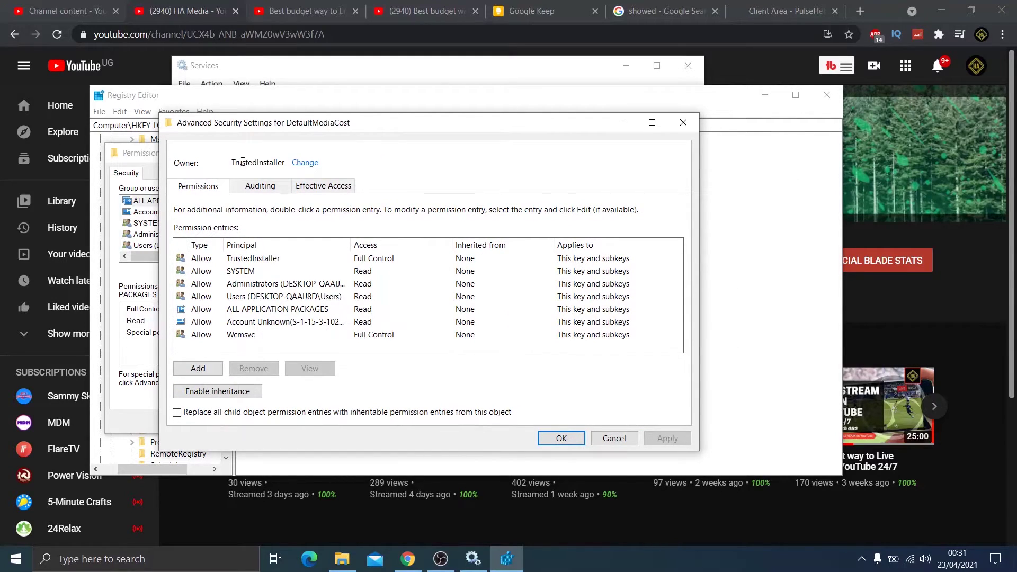
{"action": "left_click", "coordinate": [306, 165]}
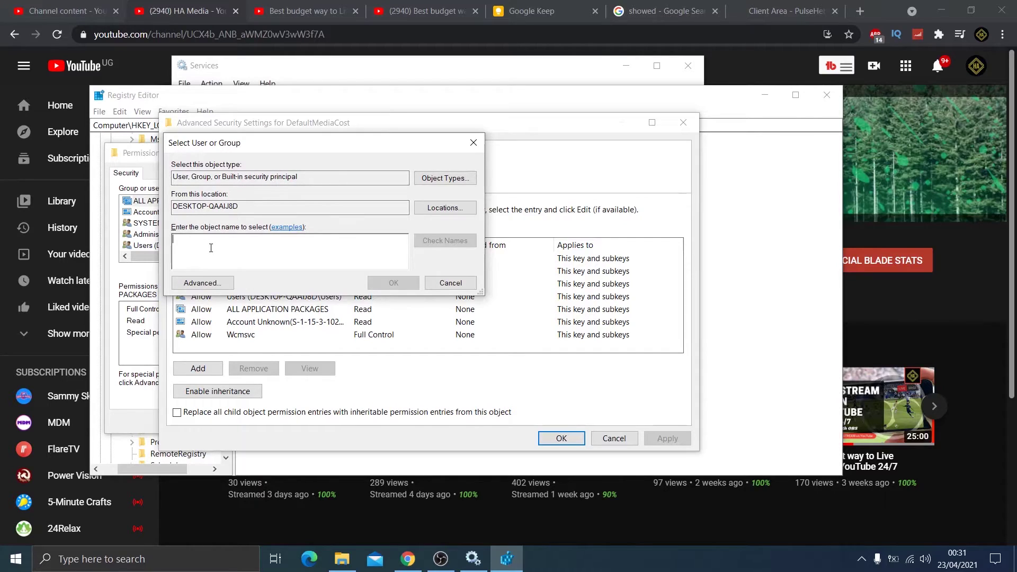
{"action": "type", "text": "Ad"}
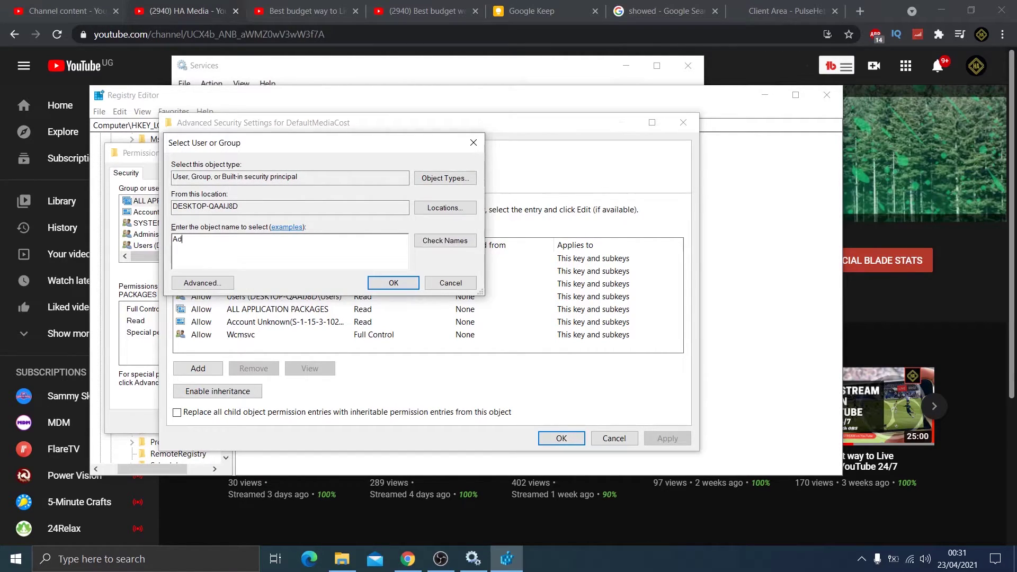
{"action": "type", "text": "ministrators"}
{"action": "left_click", "coordinate": [447, 240]}
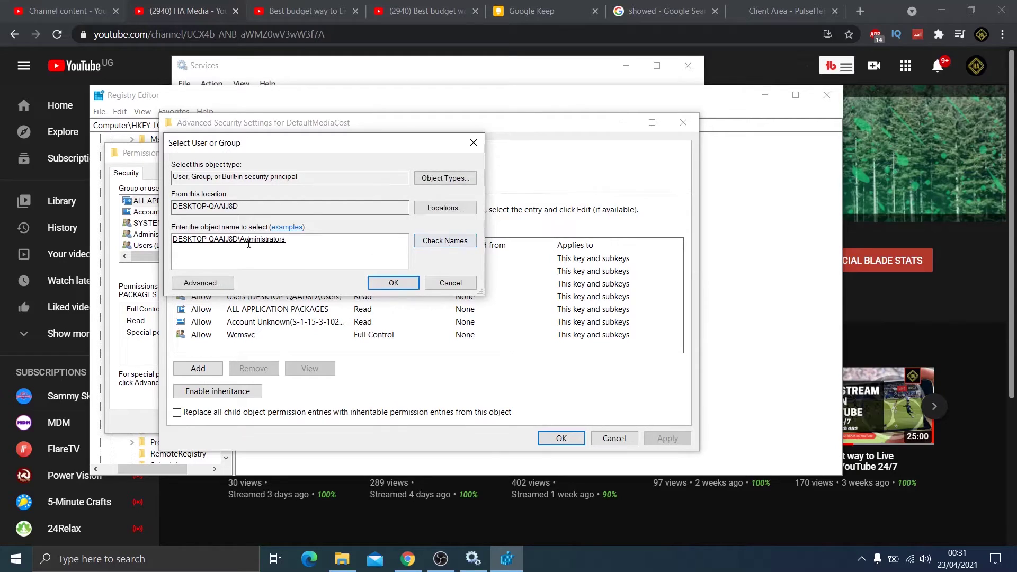
{"action": "left_click", "coordinate": [386, 283]}
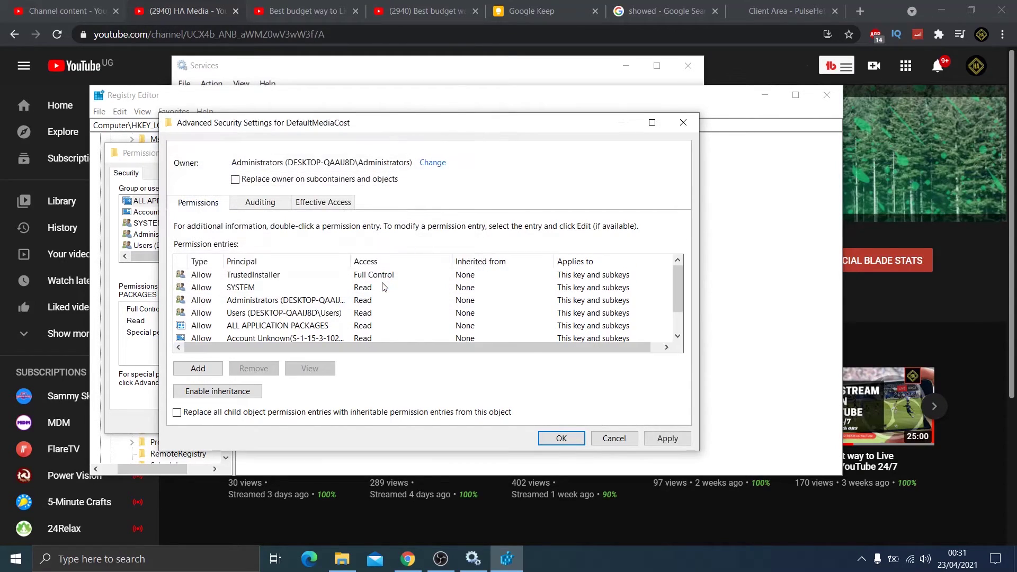
Enable replacing the owner on subcontainers and objects, and apply the ownership change to DefaultMediaCost.
{"action": "left_click", "coordinate": [235, 181]}
{"action": "left_click", "coordinate": [667, 439]}
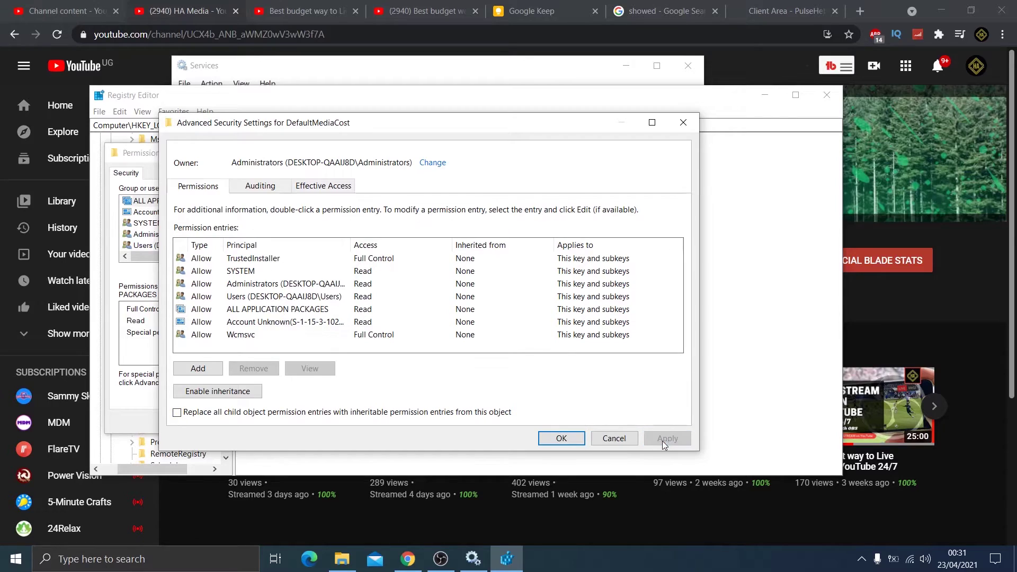
{"action": "left_click", "coordinate": [564, 440]}
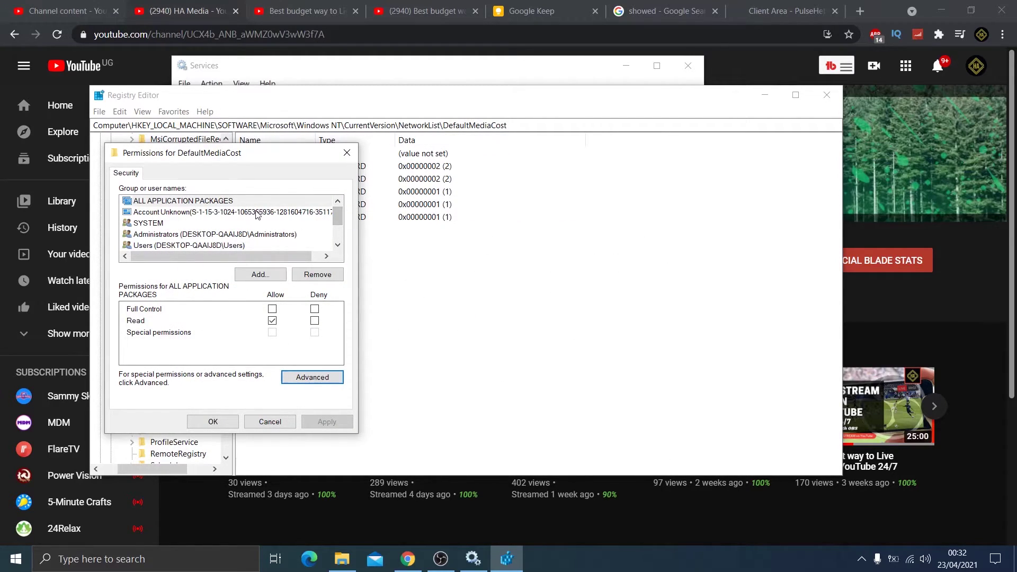
Allow the Administrators group Full Control of the DefaultMediaCost key and apply the permissions.
{"action": "left_click", "coordinate": [206, 235]}
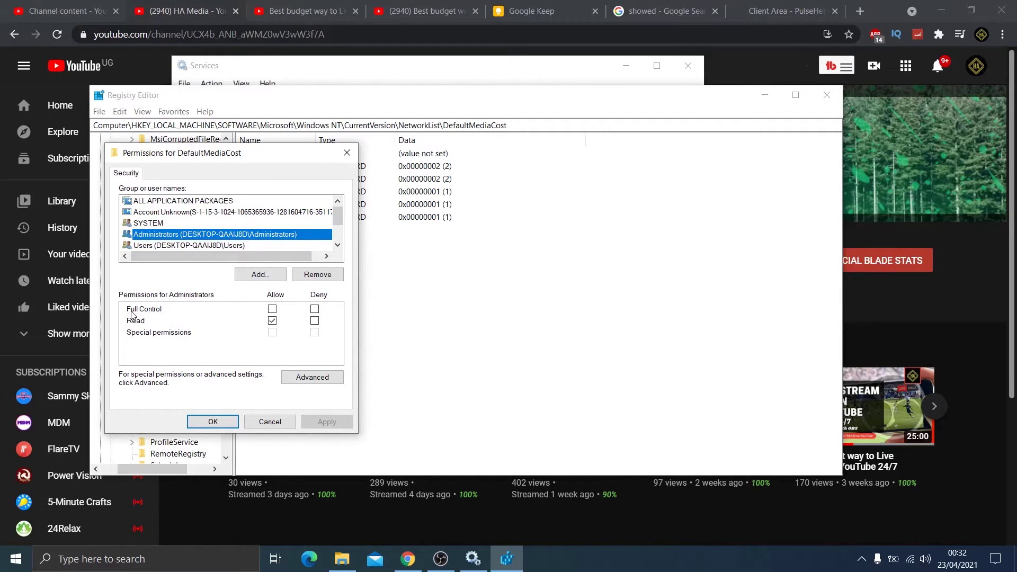
{"action": "left_click", "coordinate": [273, 310]}
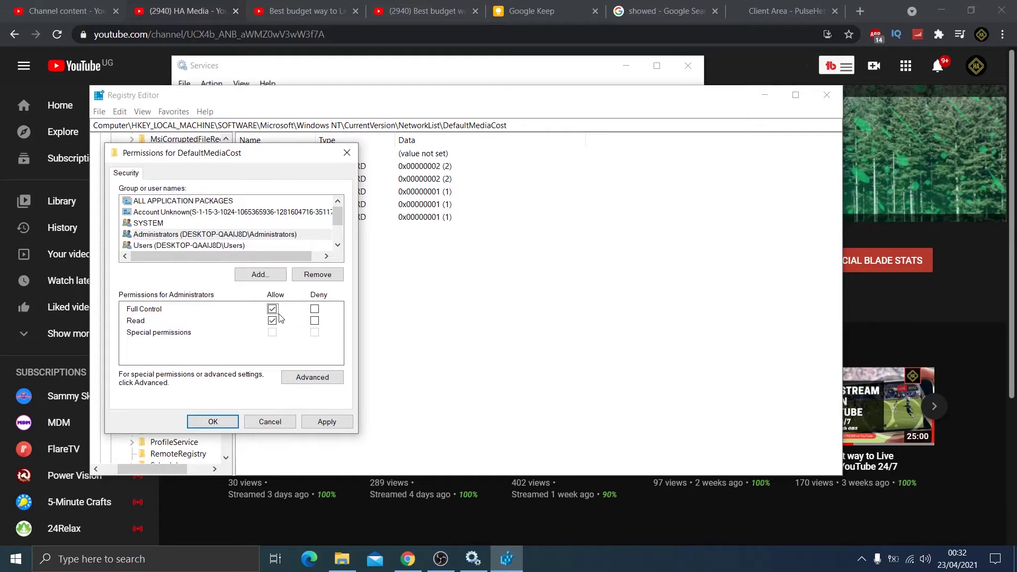
{"action": "left_click", "coordinate": [327, 422]}
{"action": "left_click", "coordinate": [212, 422]}
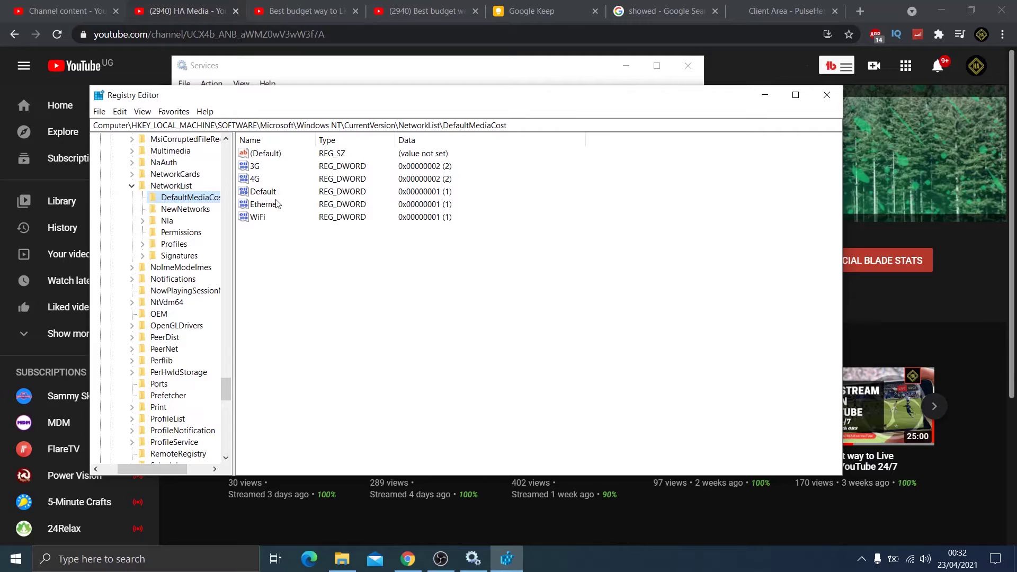
Set the value data of the Default DWORD in the DefaultMediaCost key to 2, keeping the hexadecimal base.
{"action": "double_click", "coordinate": [262, 192]}
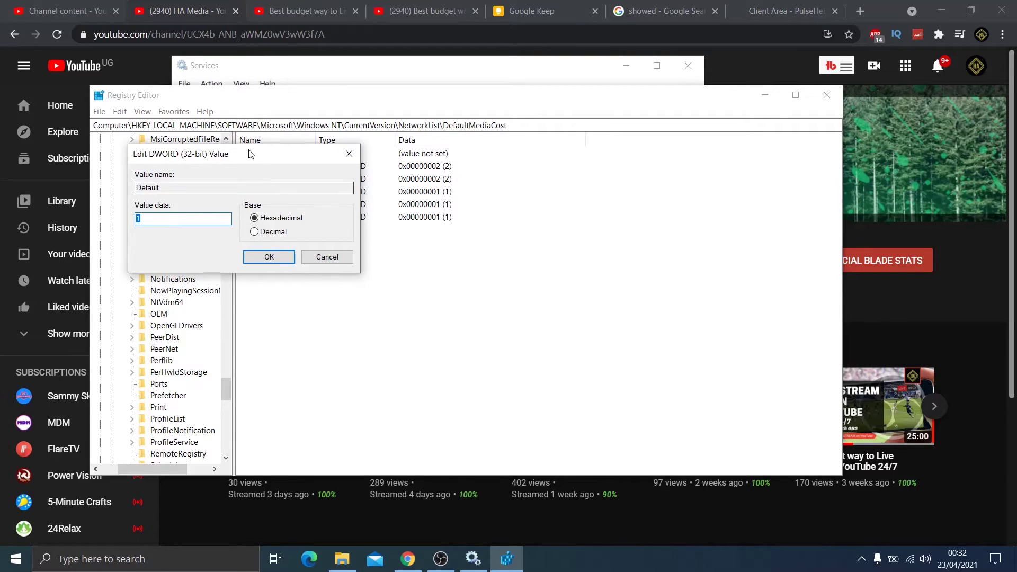
{"action": "left_click_drag", "start_coordinate": [264, 163], "coordinate": [160, 264]}
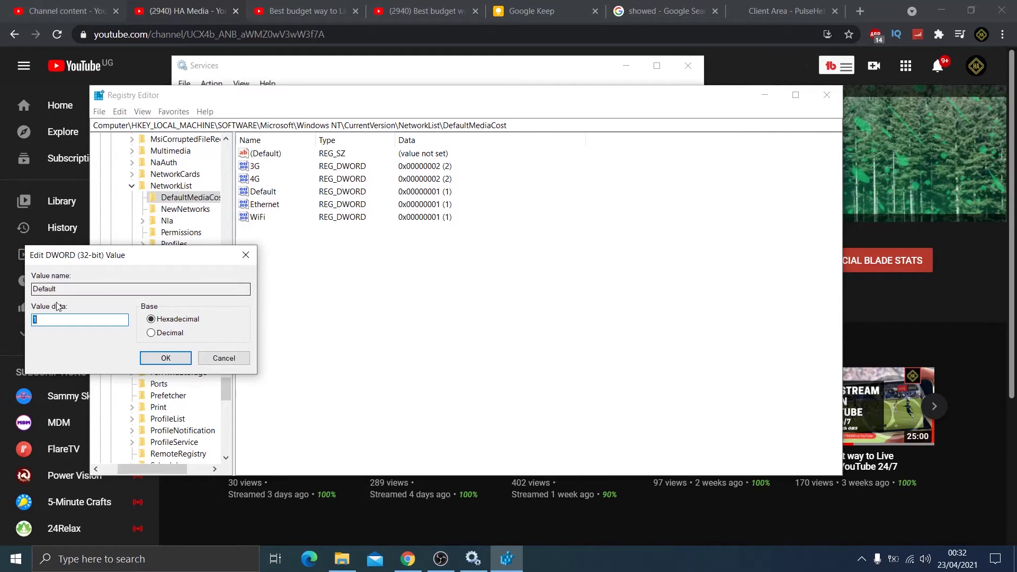
{"action": "type", "text": "2"}
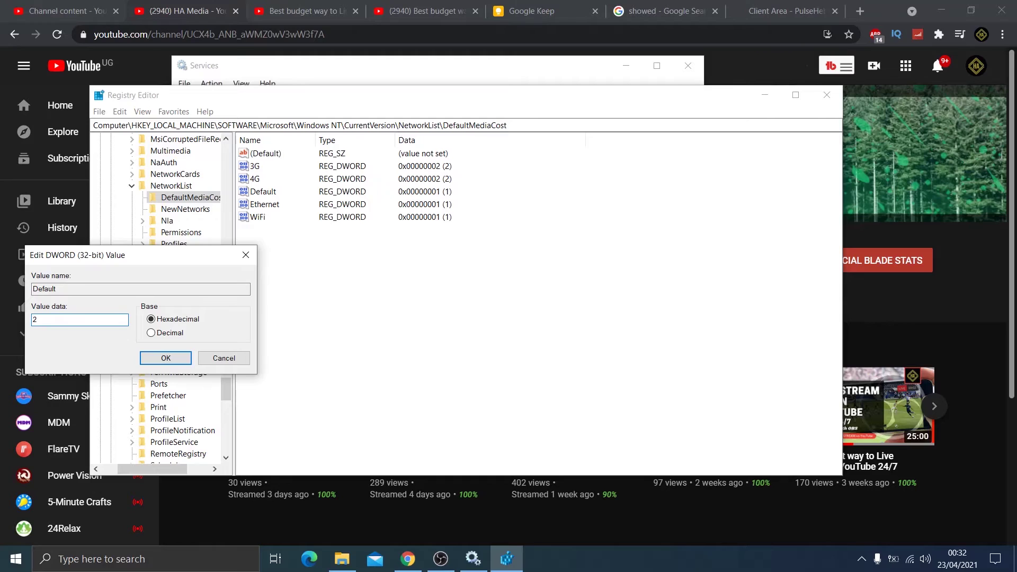
{"action": "left_click", "coordinate": [166, 358]}
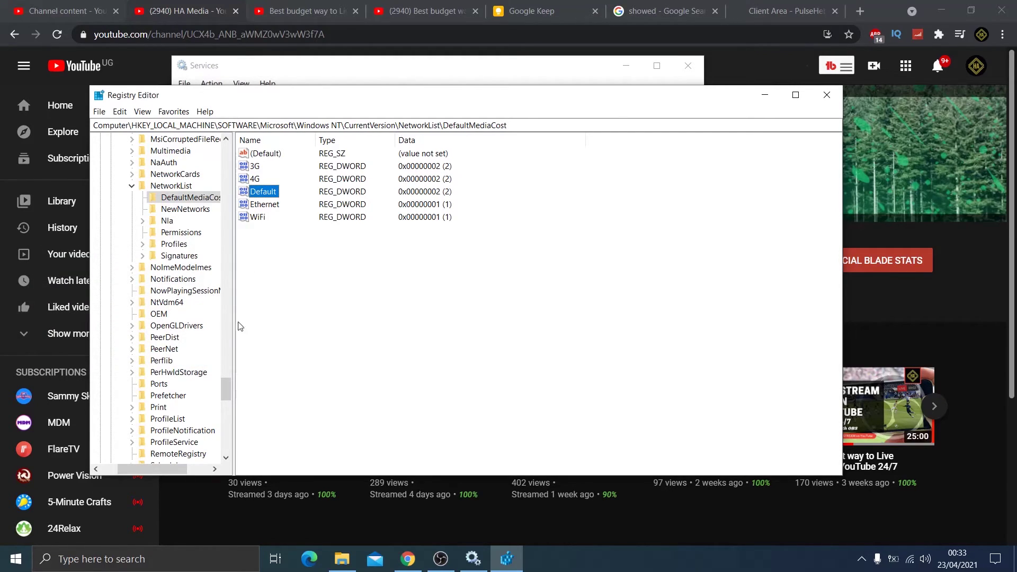
Change the value data of the Ethernet DWORD in the DefaultMediaCost key to 2.
{"action": "double_click", "coordinate": [257, 206]}
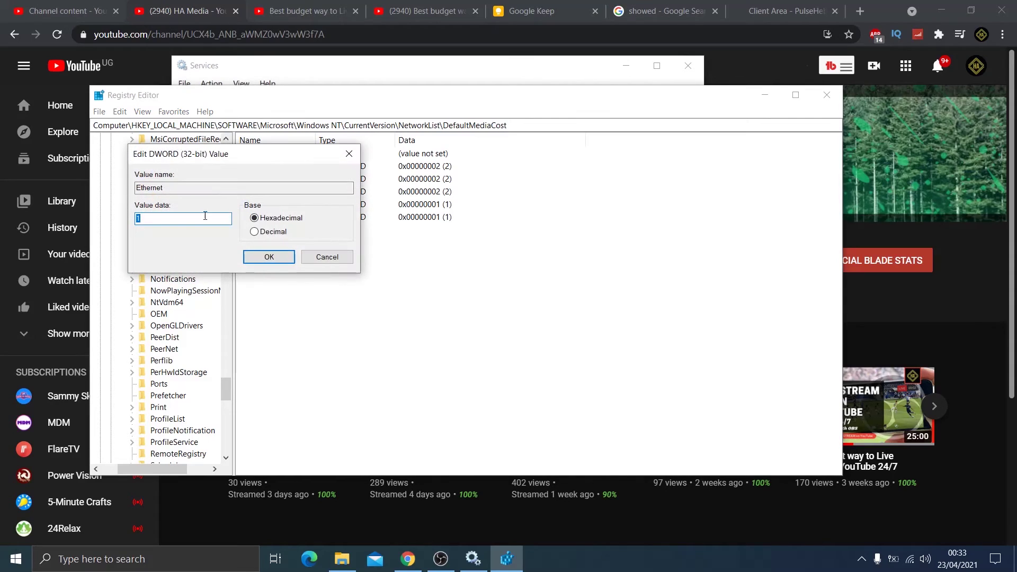
{"action": "type", "text": "2"}
{"action": "left_click", "coordinate": [263, 259]}
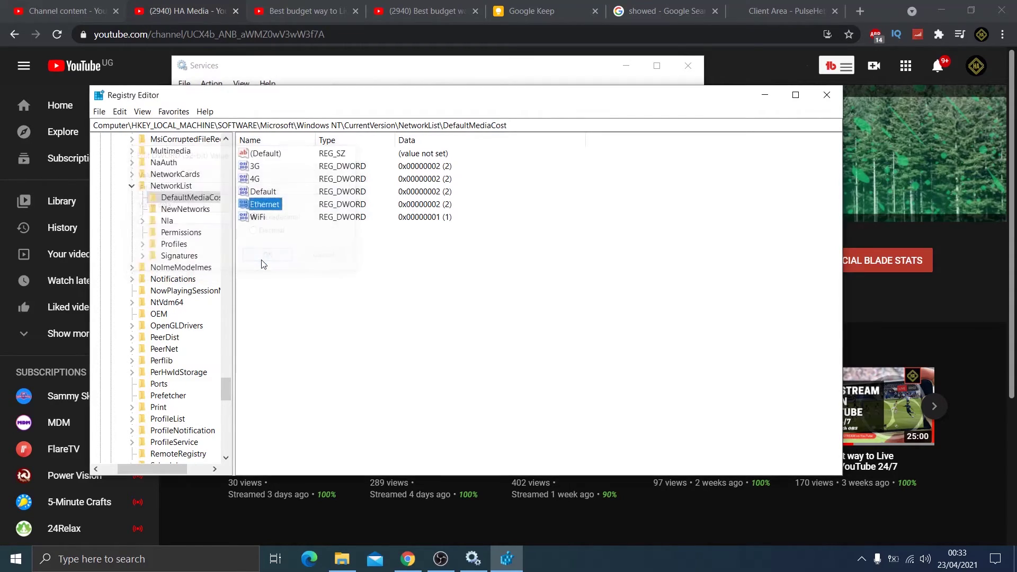
Change the value data of the WiFi DWORD in the DefaultMediaCost key to 2.
{"action": "left_click", "coordinate": [255, 219]}
{"action": "double_click", "coordinate": [256, 218]}
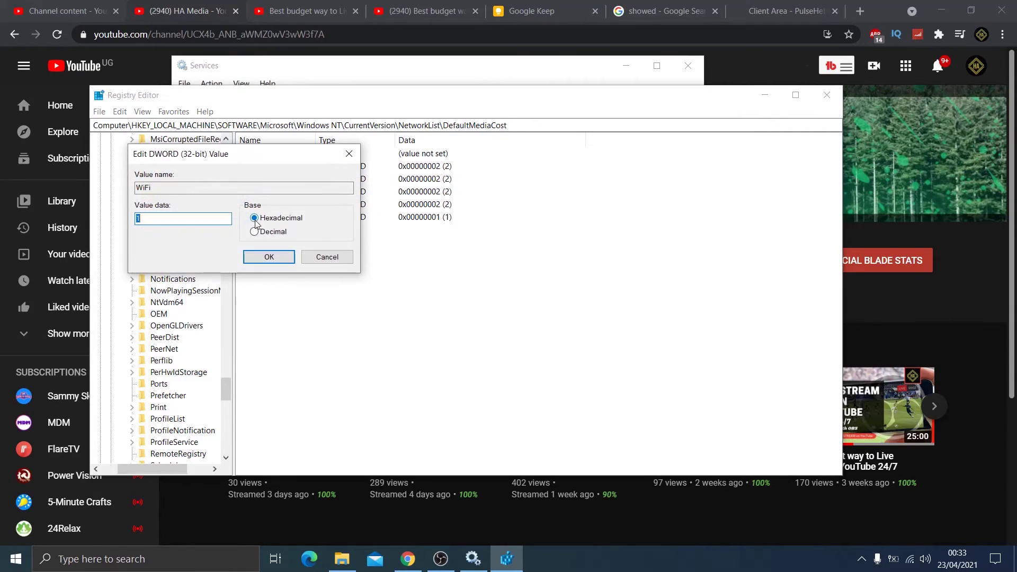
{"action": "type", "text": "2"}
{"action": "left_click", "coordinate": [269, 257]}
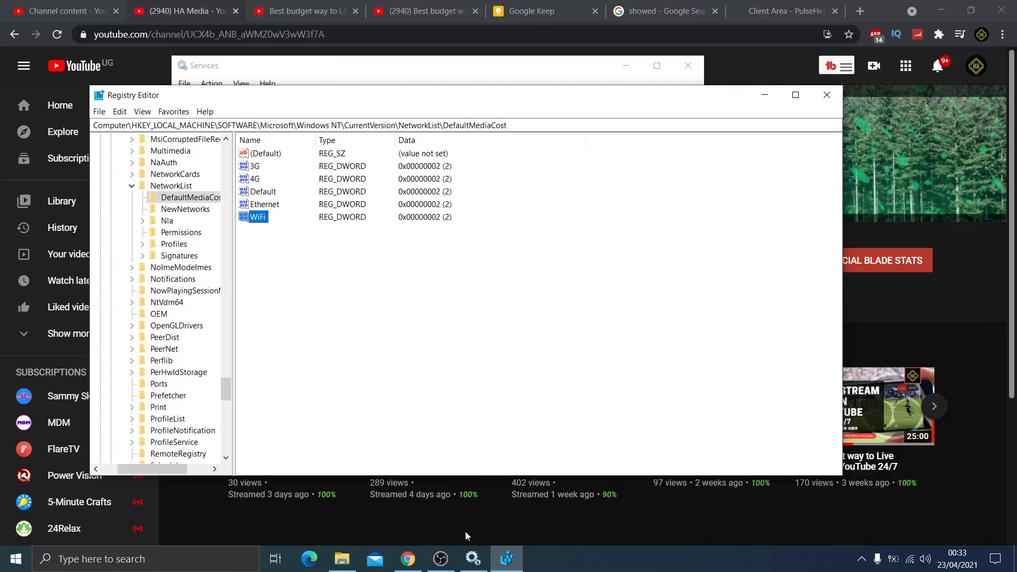
{"action": "left_click", "coordinate": [444, 560]}
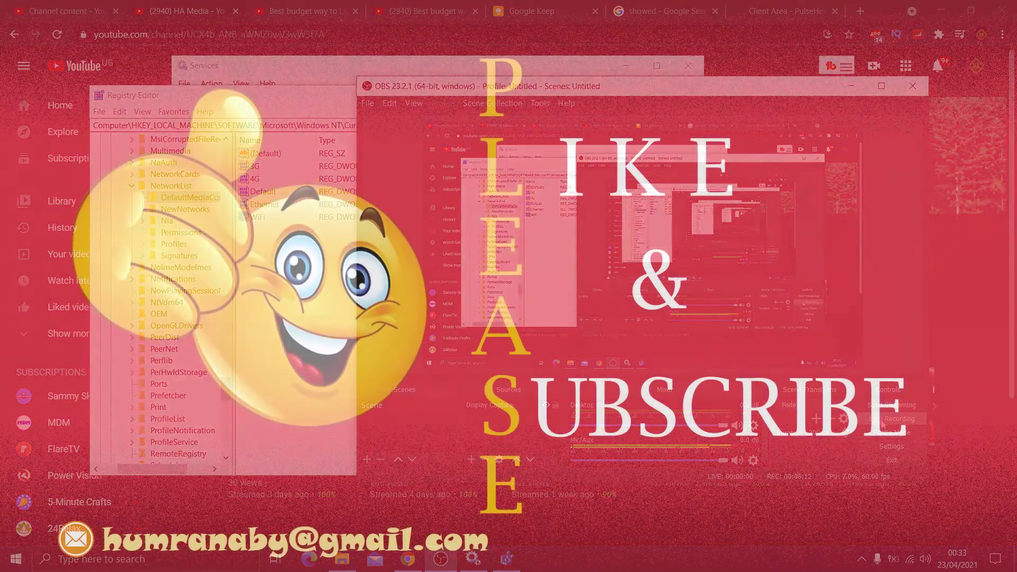